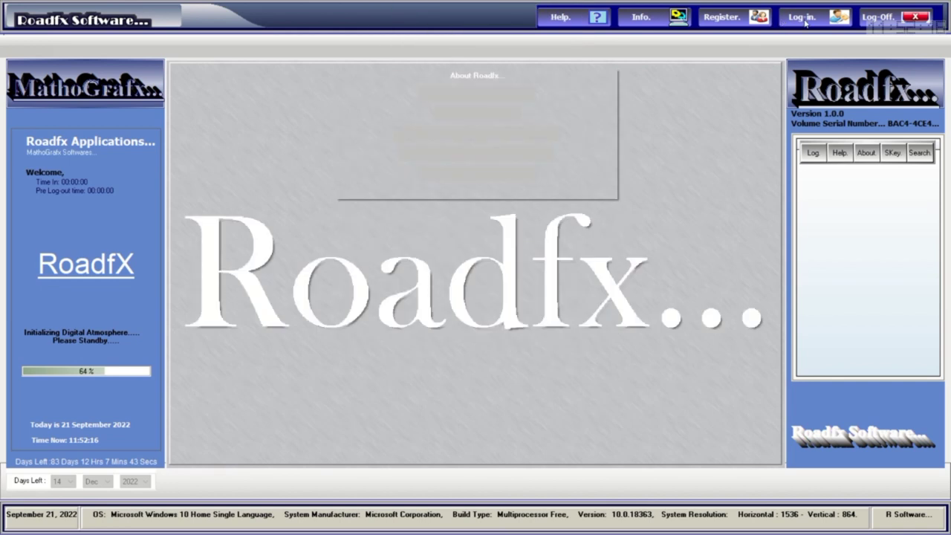
# Log in with the Administrator password and acknowledge the welcome message.
pyautogui.click(812, 23)
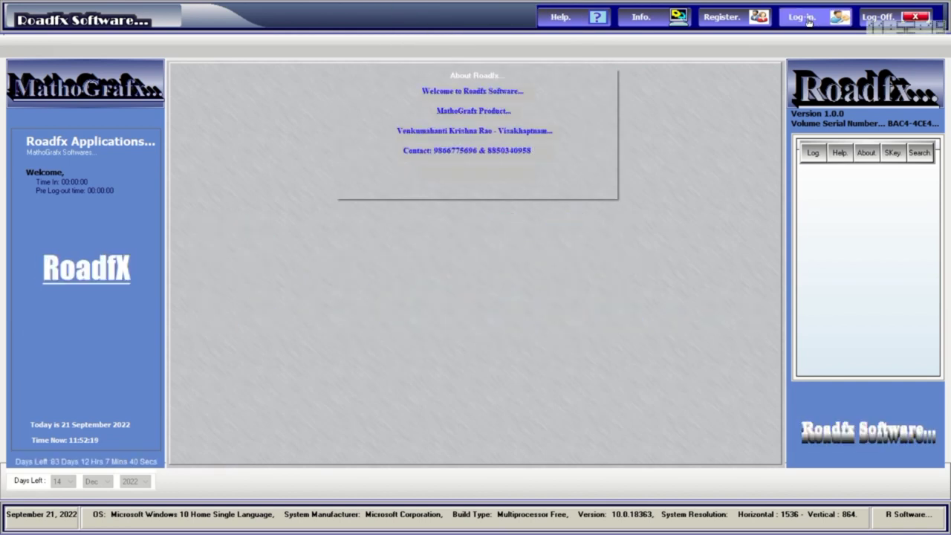
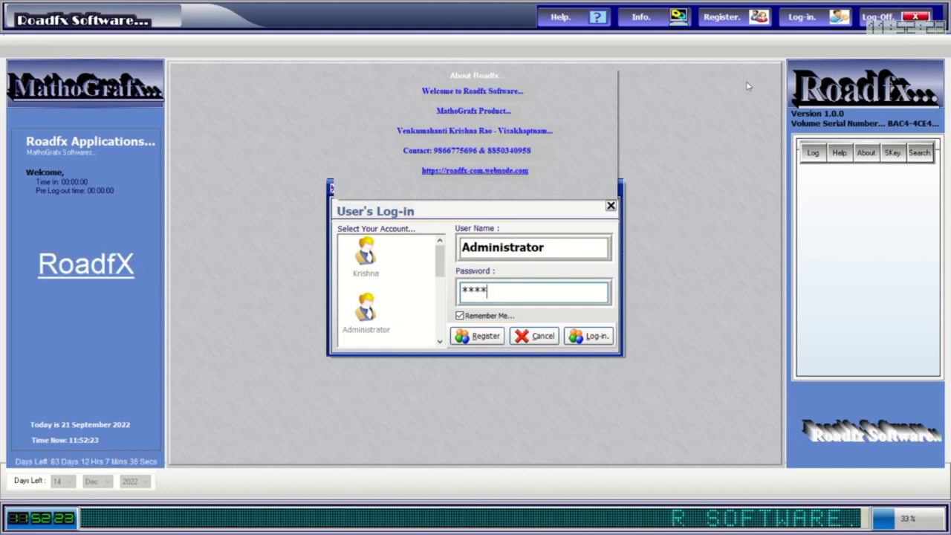
pyautogui.click(593, 337)
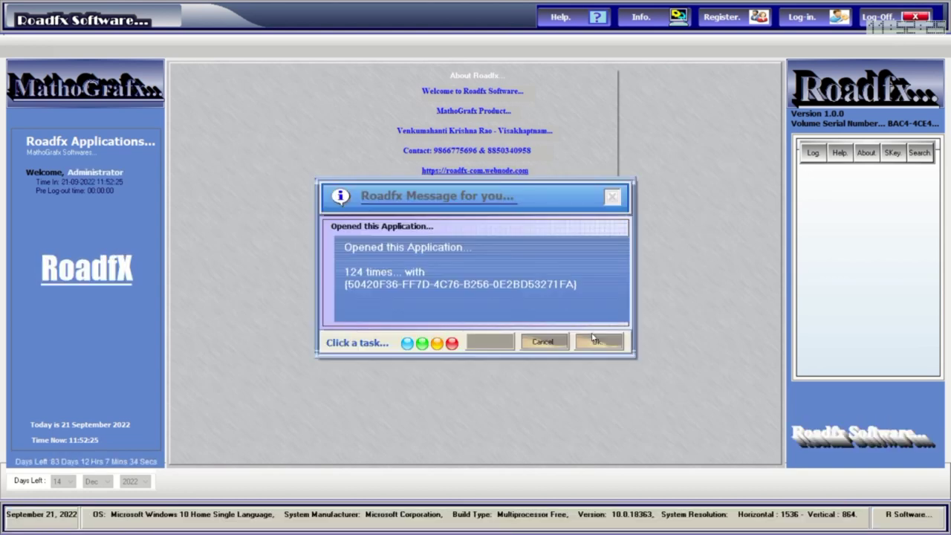
pyautogui.click(608, 346)
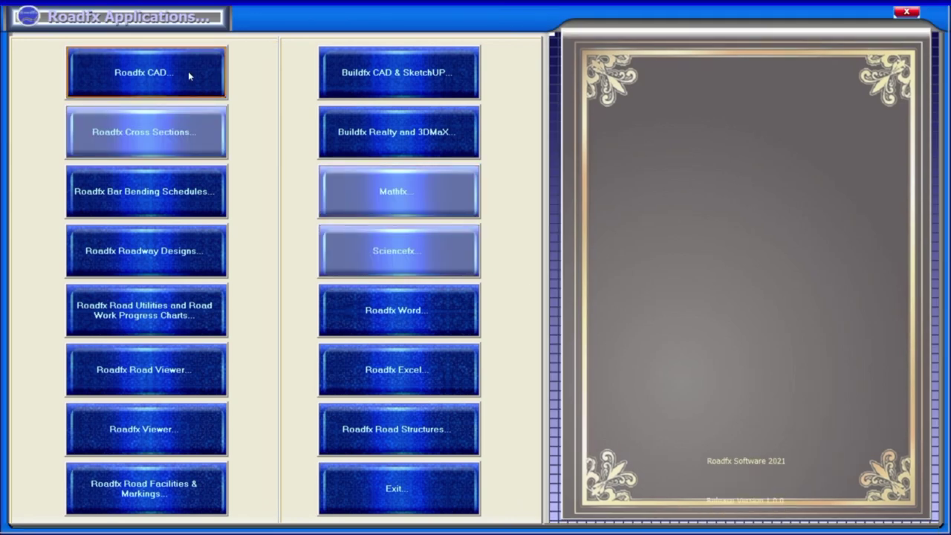
# Launch Roadfx CAD, Bar Bending Schedules, Roadway Designs, Road Utilities and Roadfx Road Viewer.
pyautogui.click(189, 75)
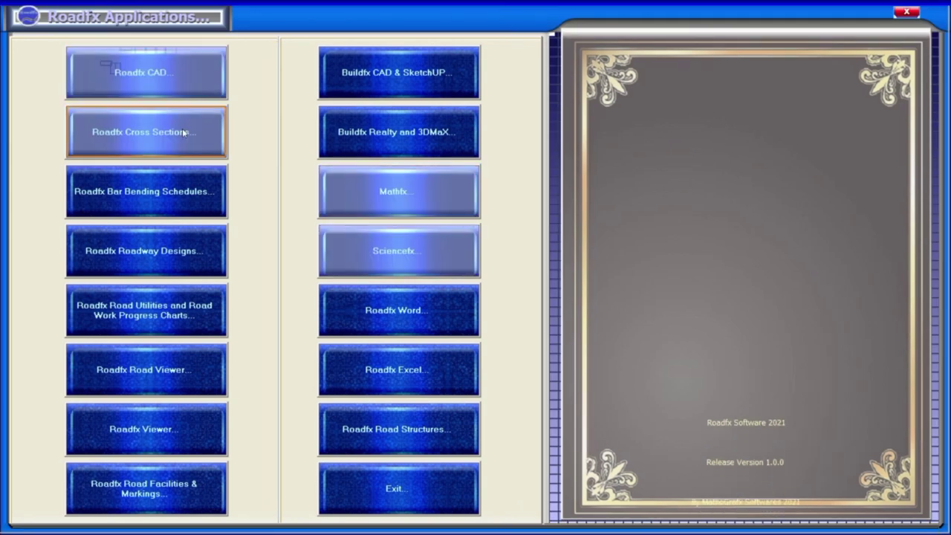
pyautogui.click(187, 192)
pyautogui.click(176, 255)
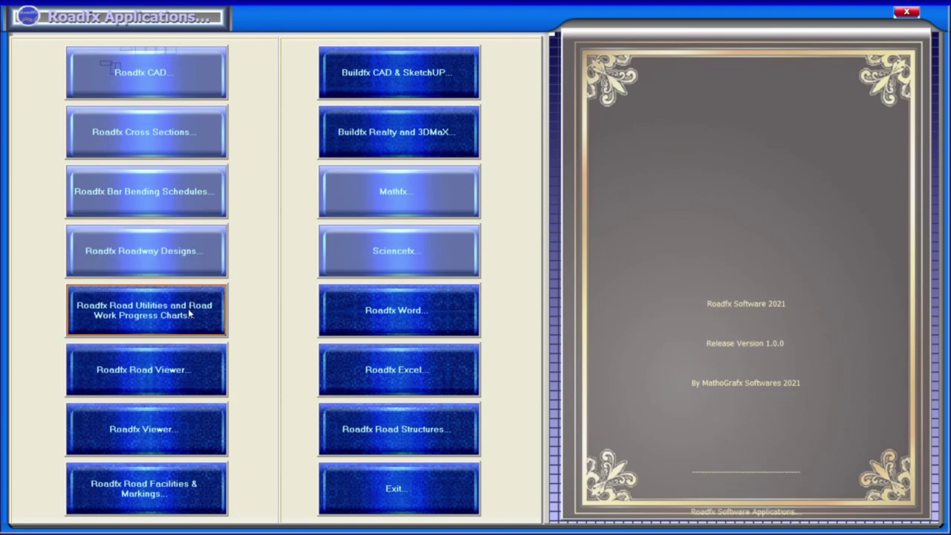
pyautogui.click(186, 312)
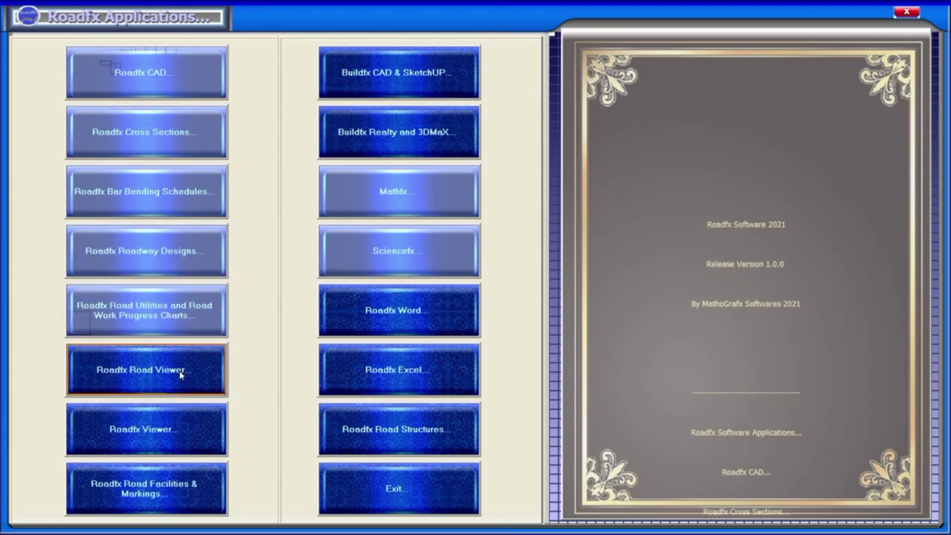
pyautogui.click(181, 373)
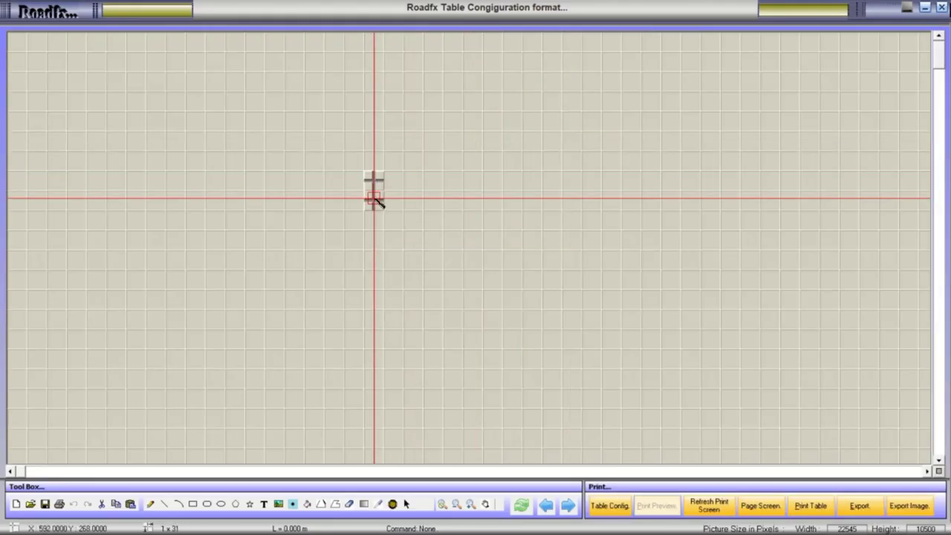
# Sketch and clear a table grid, browse Colors, Settings and Pictures, then open Table Format.
pyautogui.moveTo(375, 200)
pyautogui.mouseDown()
pyautogui.moveTo(391, 219)
pyautogui.moveTo(399, 191)
pyautogui.mouseUp()
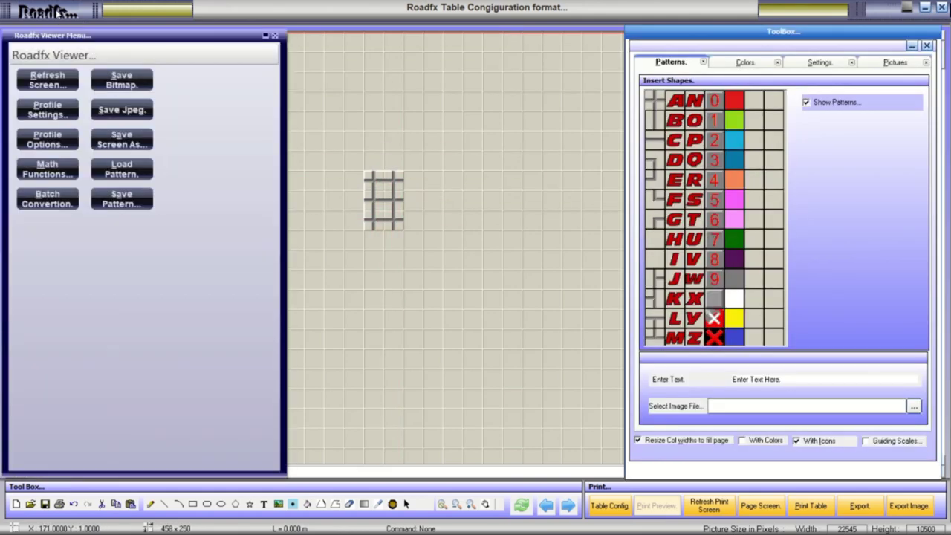
pyautogui.click(48, 87)
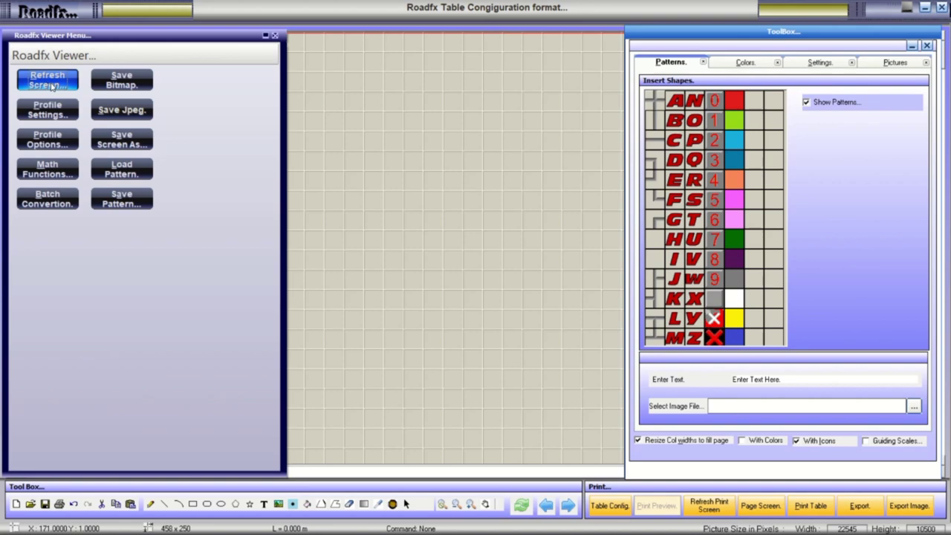
pyautogui.click(754, 65)
pyautogui.click(811, 65)
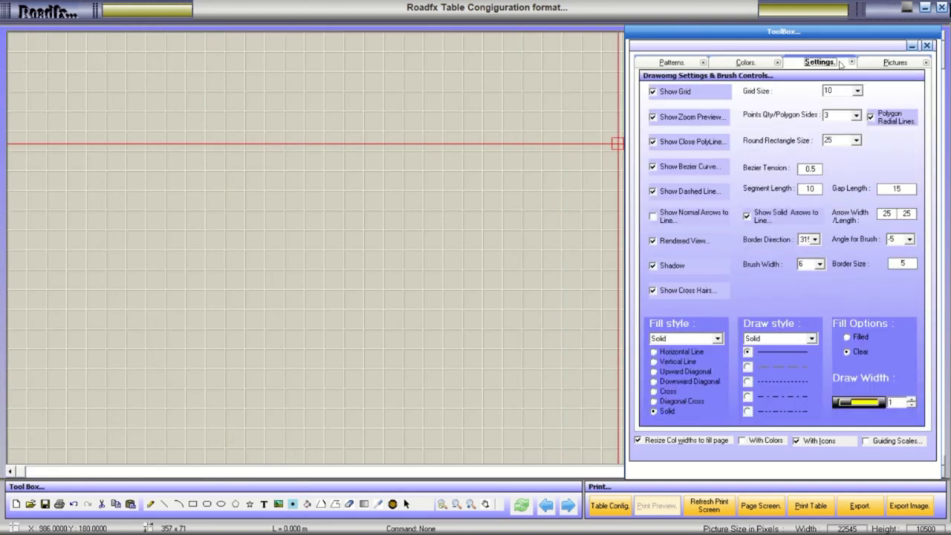
pyautogui.click(883, 65)
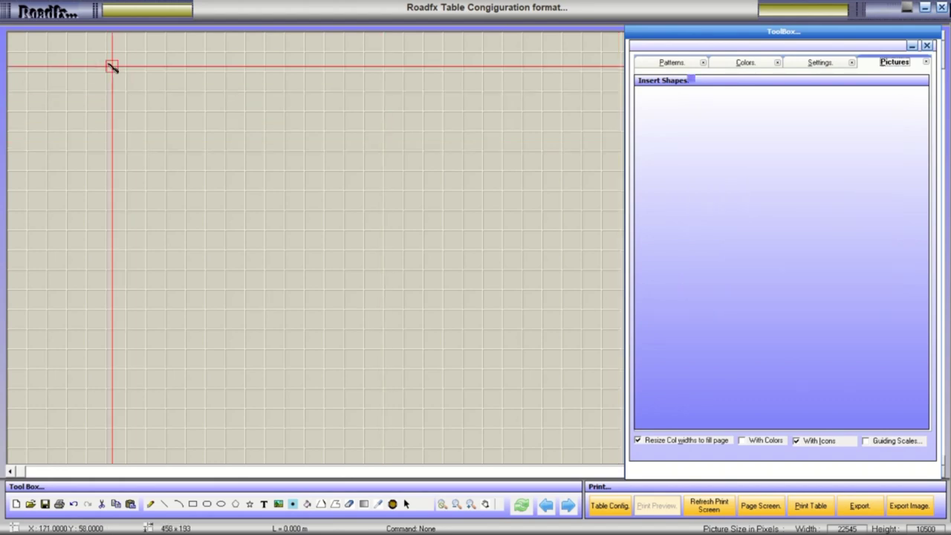
pyautogui.click(49, 15)
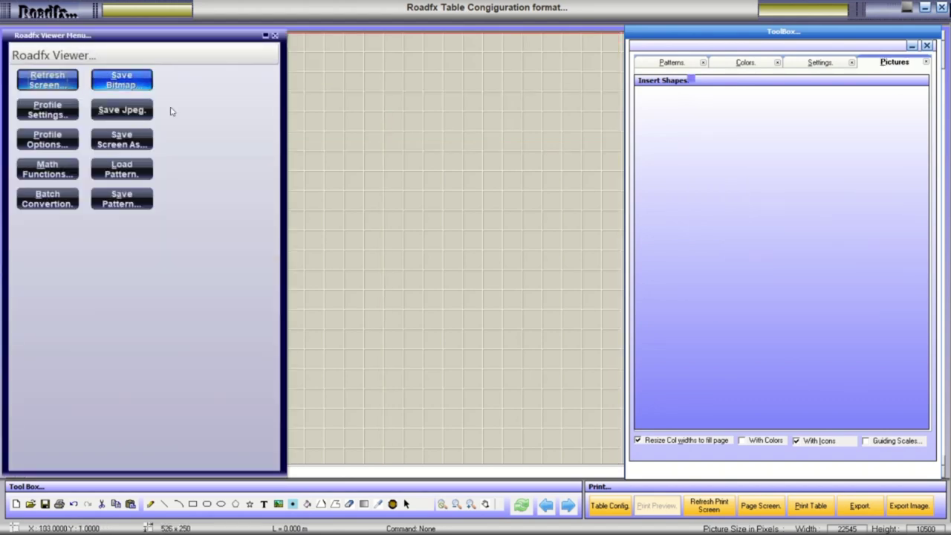
pyautogui.click(621, 509)
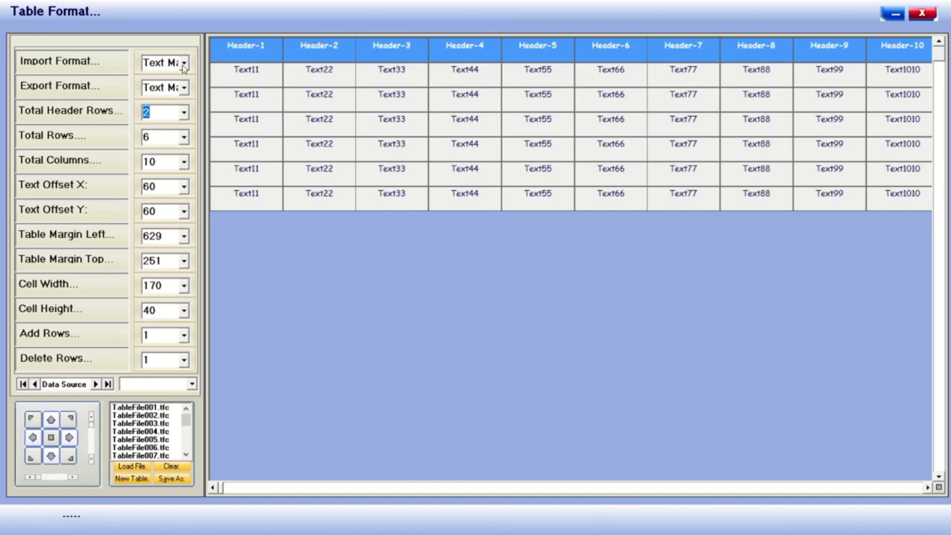
# Load TableFile001.tfc, TableFile002.tfc and TableFile003.tfc one after another to preview them.
pyautogui.click(141, 408)
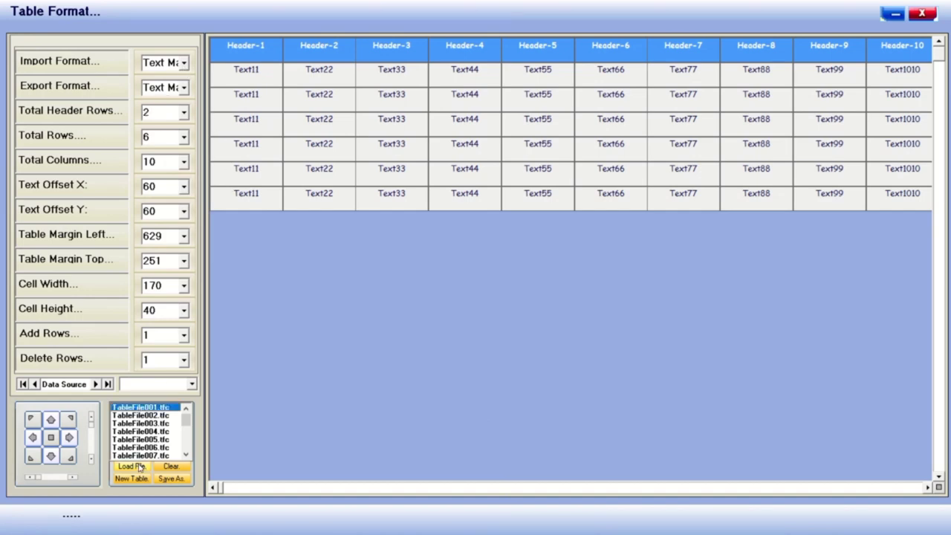
pyautogui.click(139, 467)
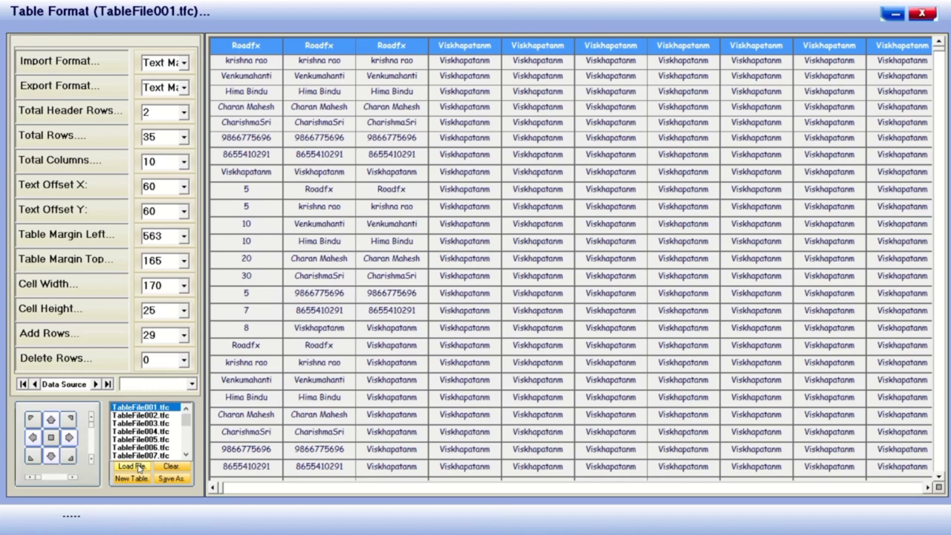
pyautogui.click(138, 415)
pyautogui.click(141, 467)
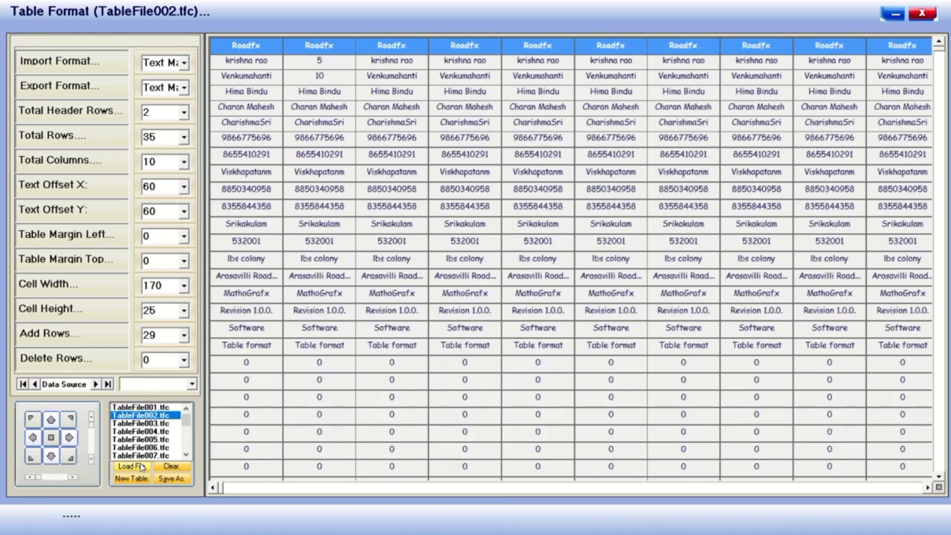
pyautogui.click(142, 423)
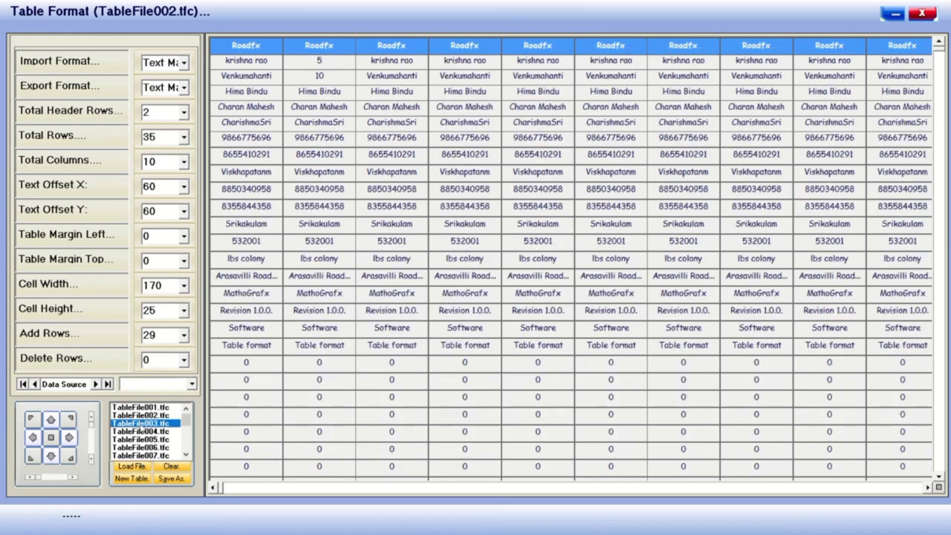
pyautogui.click(141, 466)
# Load TableFile004.tfc, TableFile007.tfc and TableFile020.tfc, then select TableFile018.tfc.
pyautogui.click(139, 431)
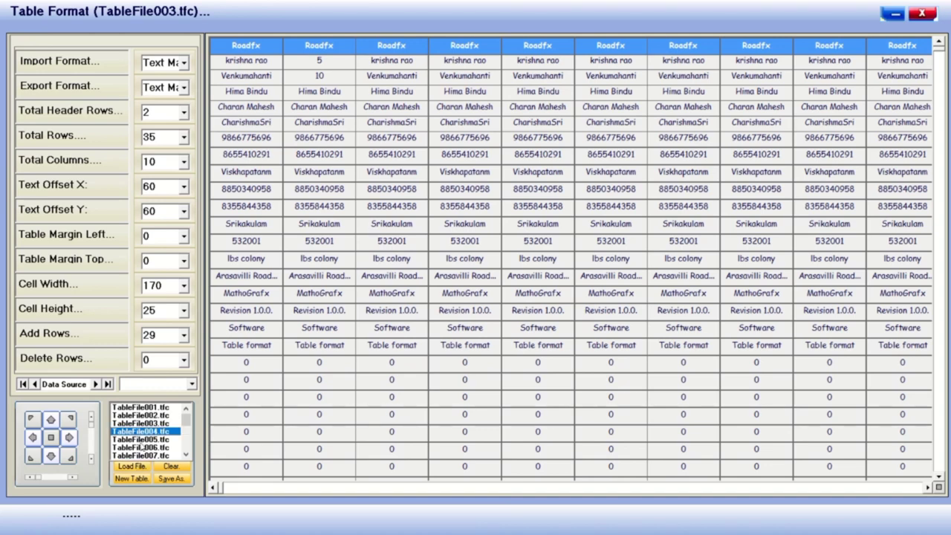
pyautogui.click(140, 467)
pyautogui.click(142, 455)
pyautogui.click(133, 466)
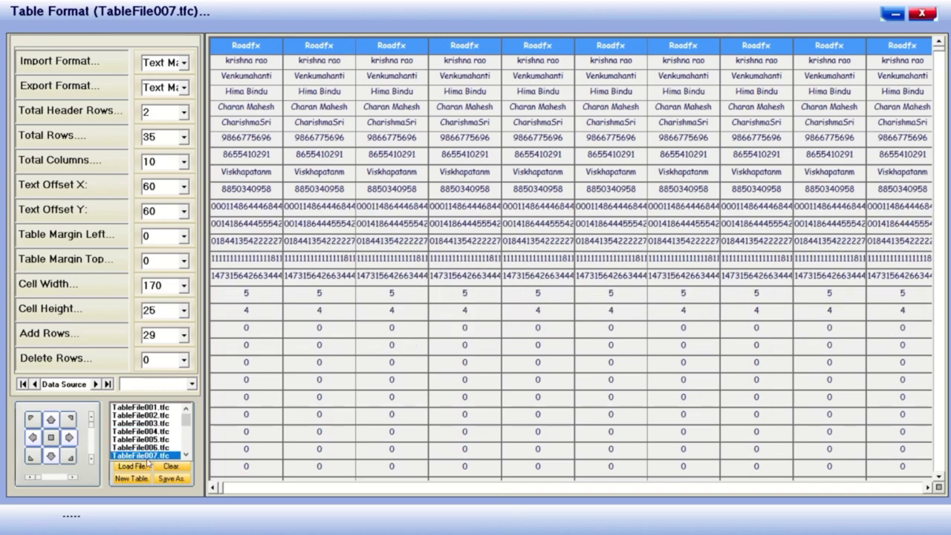
pyautogui.moveTo(188, 421); pyautogui.dragTo(188, 442)
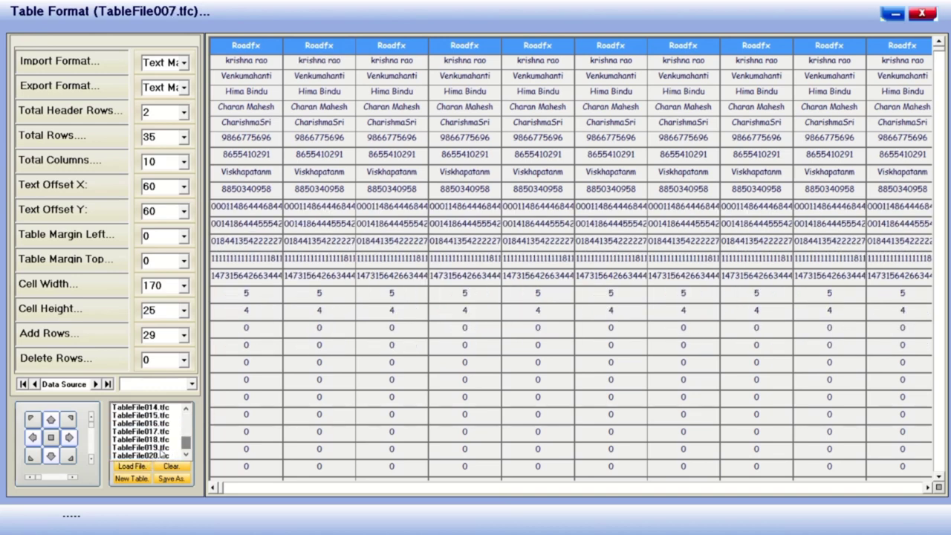
pyautogui.click(148, 454)
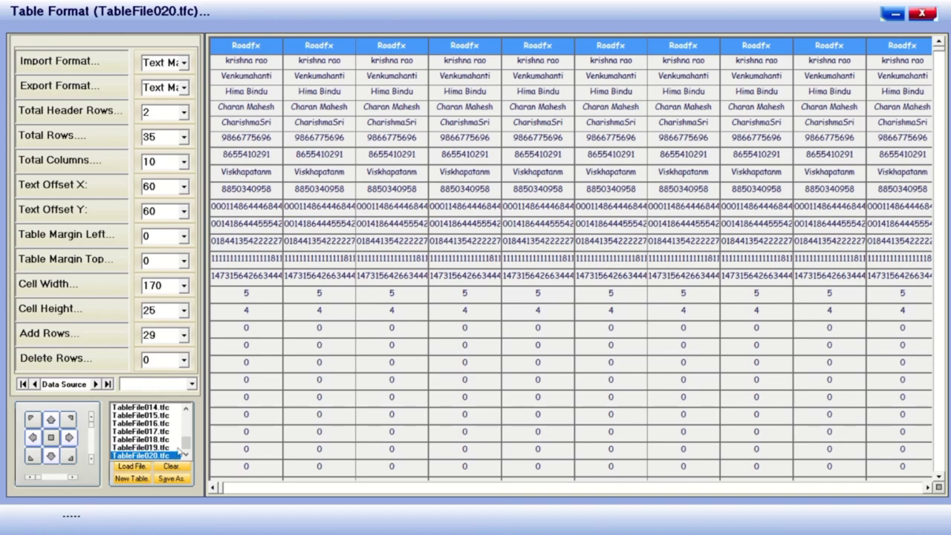
pyautogui.click(165, 440)
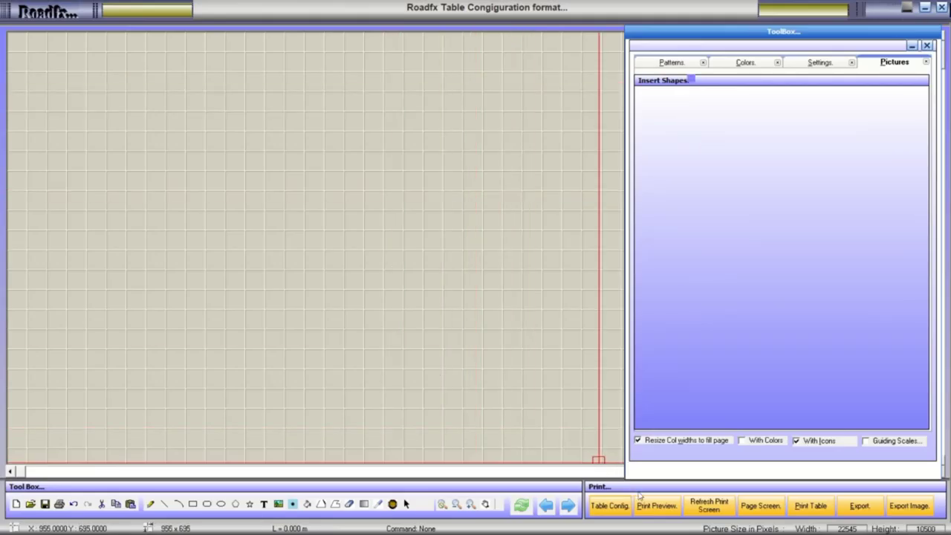
# Redraw the loaded Roadfx table onto the canvas with Refresh Print Screen and scroll through its rows.
pyautogui.click(618, 508)
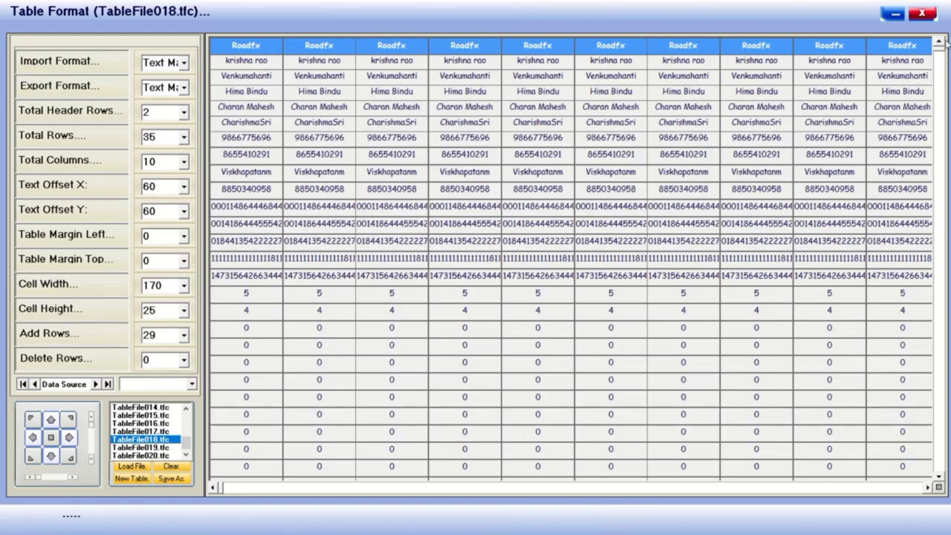
pyautogui.click(922, 13)
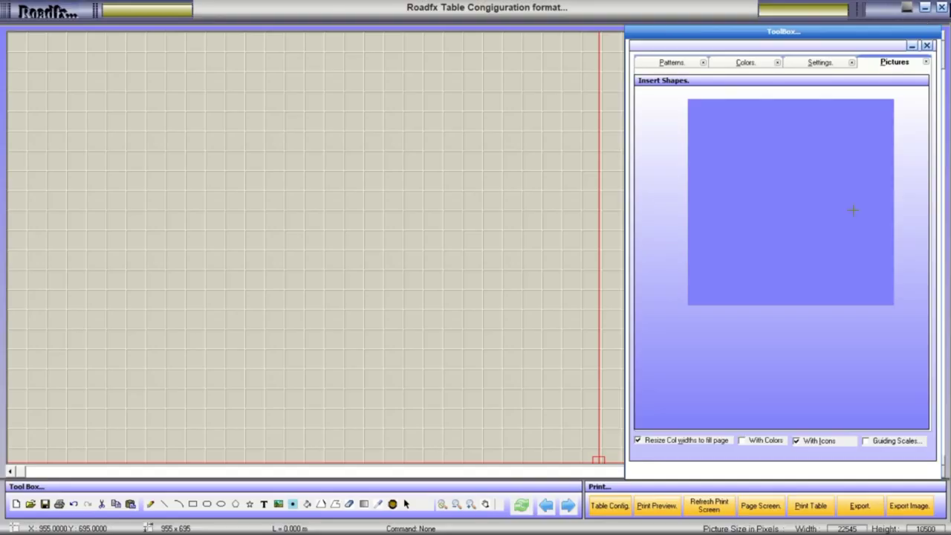
pyautogui.click(658, 508)
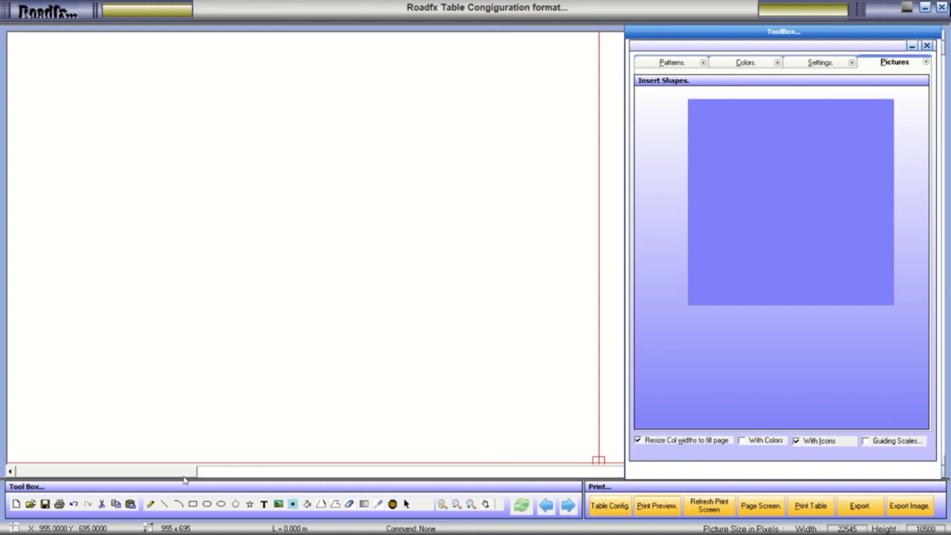
pyautogui.moveTo(186, 472)
pyautogui.mouseDown()
pyautogui.moveTo(165, 472)
pyautogui.moveTo(304, 469)
pyautogui.mouseUp()
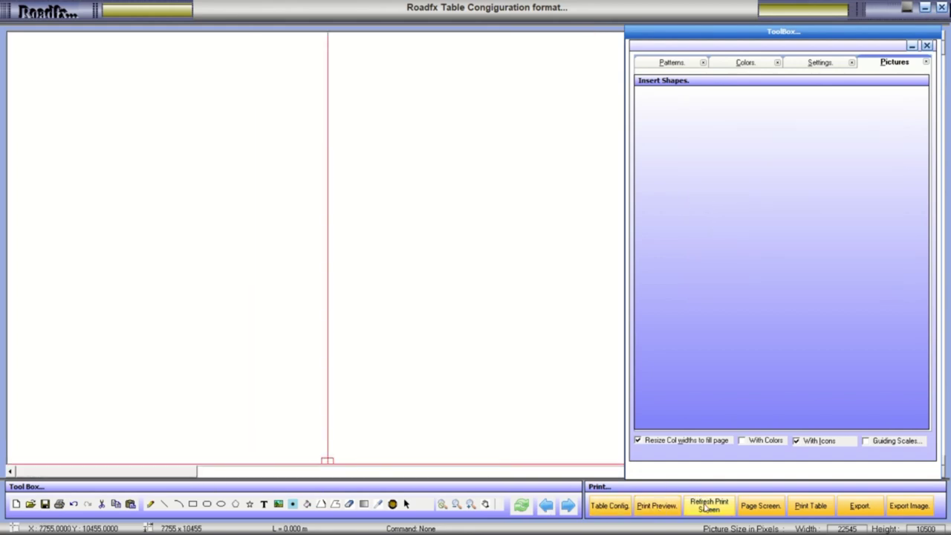
pyautogui.click(709, 508)
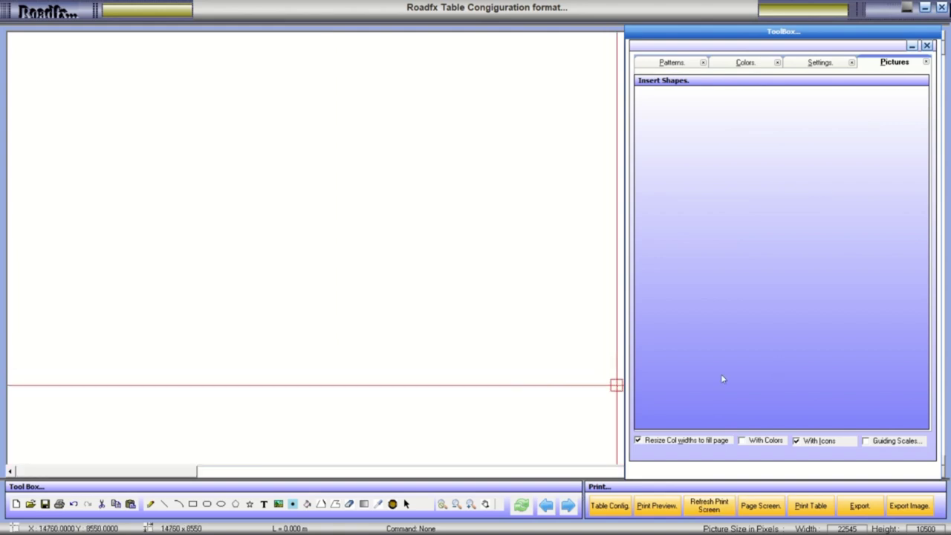
pyautogui.click(709, 509)
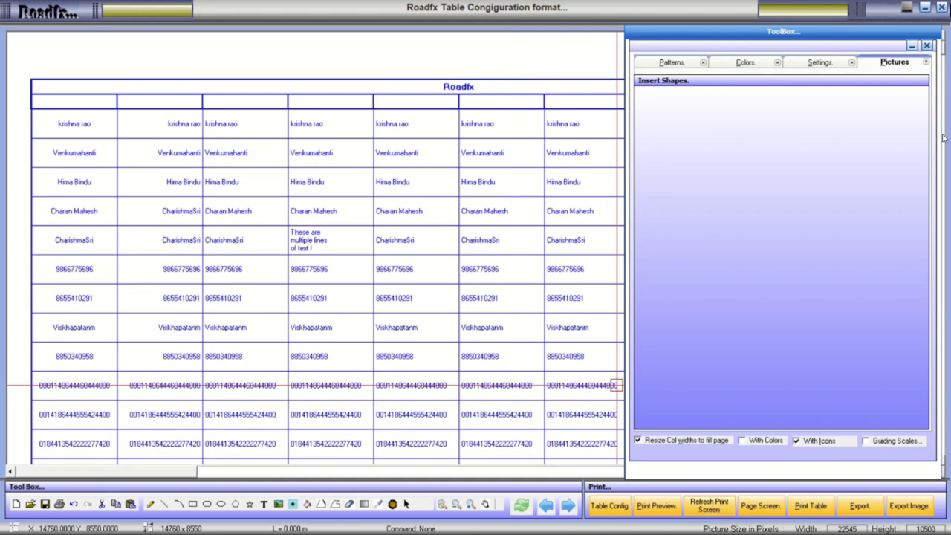
pyautogui.moveTo(945, 50)
pyautogui.mouseDown()
pyautogui.moveTo(929, 231)
pyautogui.moveTo(920, 31)
pyautogui.mouseUp()
# Preview the page screen printout, paging to the next and last pages.
pyautogui.click(769, 512)
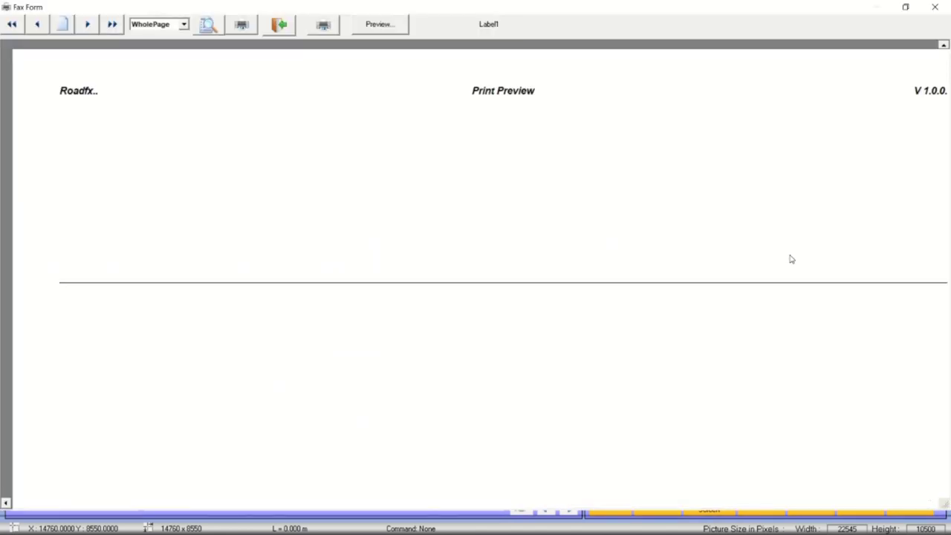
pyautogui.click(88, 26)
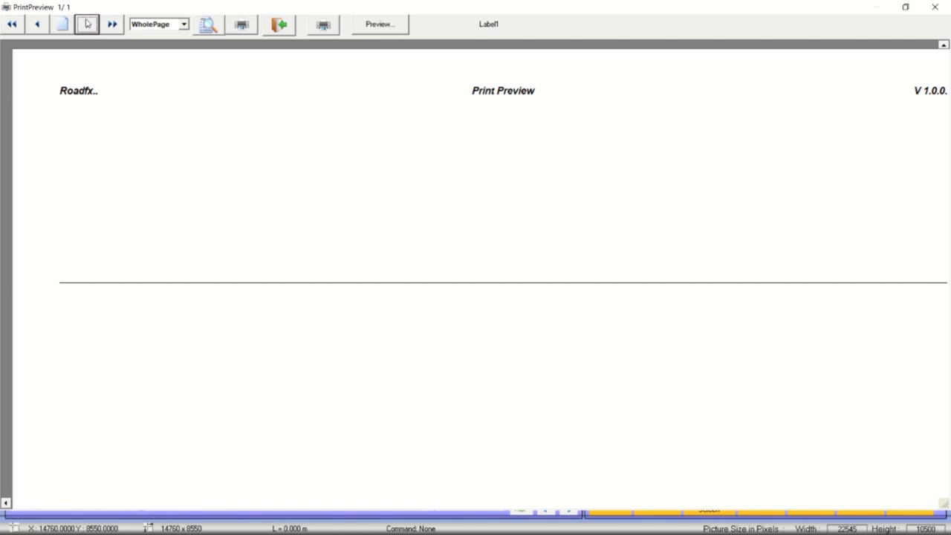
pyautogui.click(111, 25)
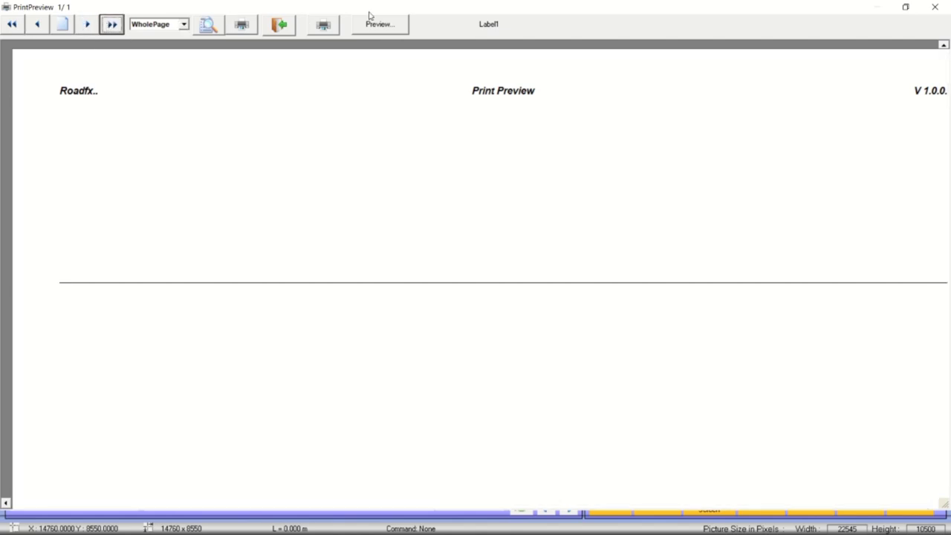
pyautogui.click(934, 7)
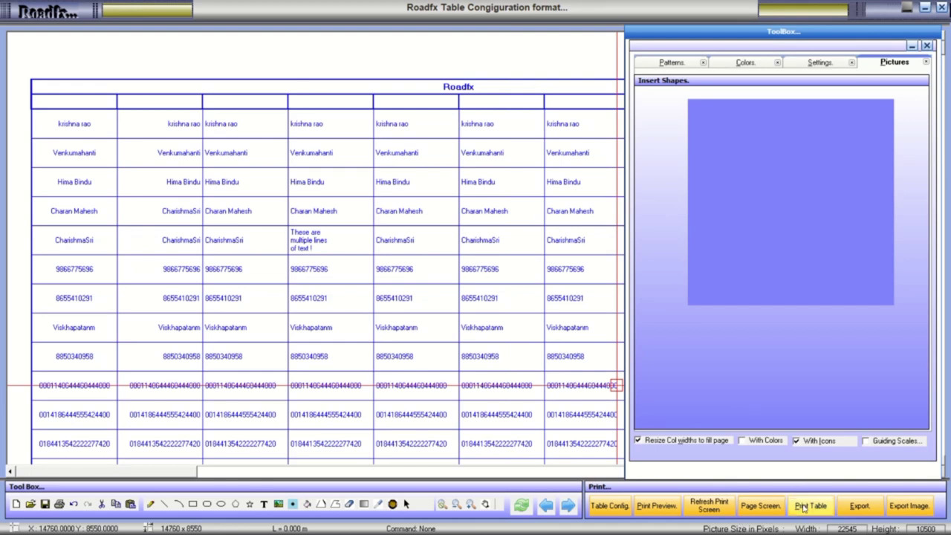
# Preview the table printout, render the full table and scroll down to its footer row.
pyautogui.click(804, 507)
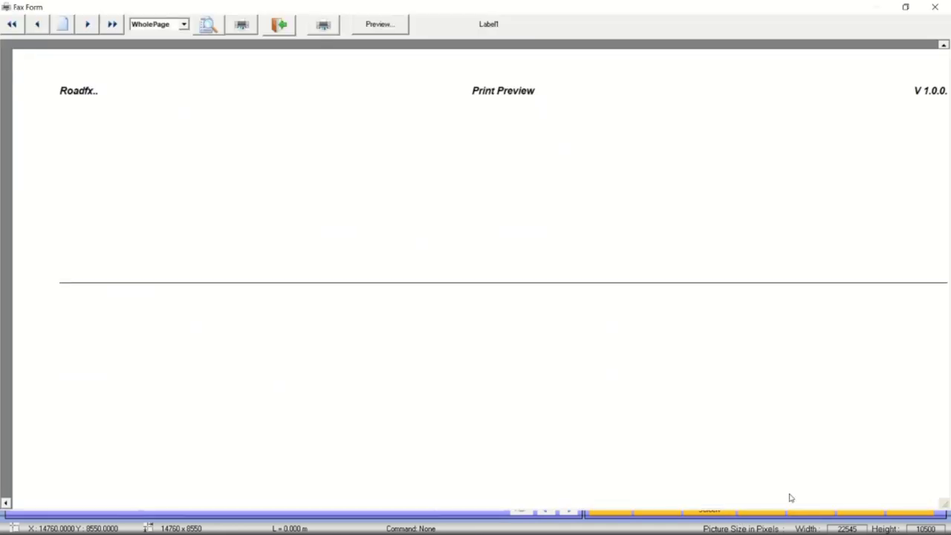
pyautogui.click(96, 23)
pyautogui.click(390, 28)
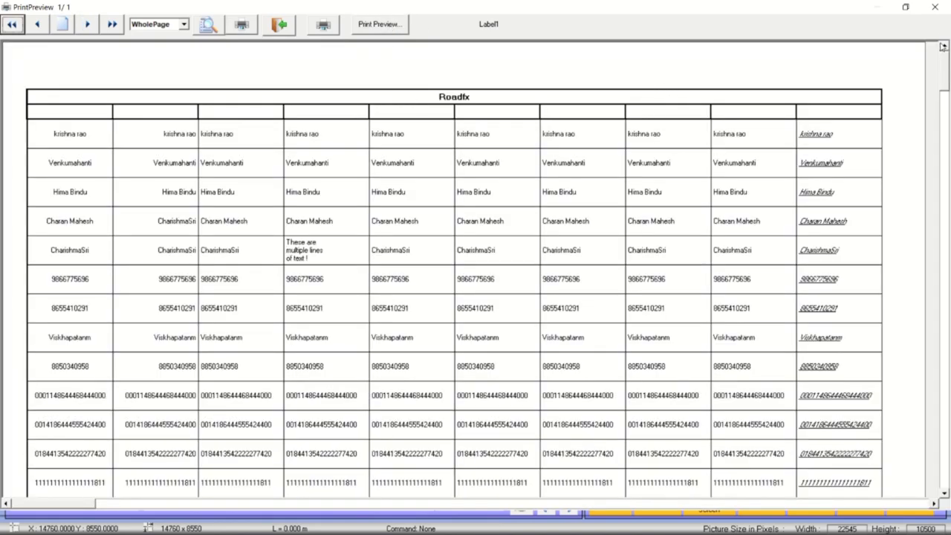
pyautogui.moveTo(948, 72); pyautogui.dragTo(943, 357)
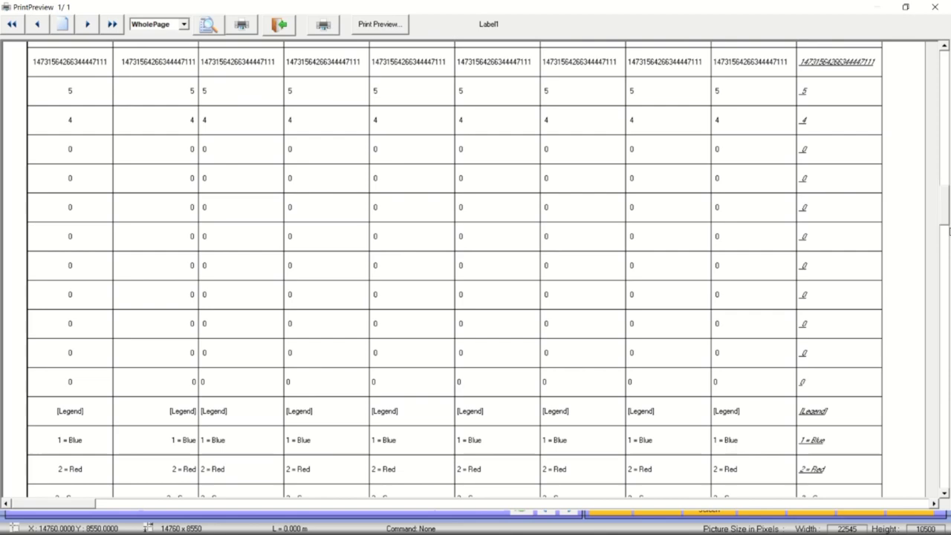
pyautogui.moveTo(947, 345); pyautogui.dragTo(945, 81)
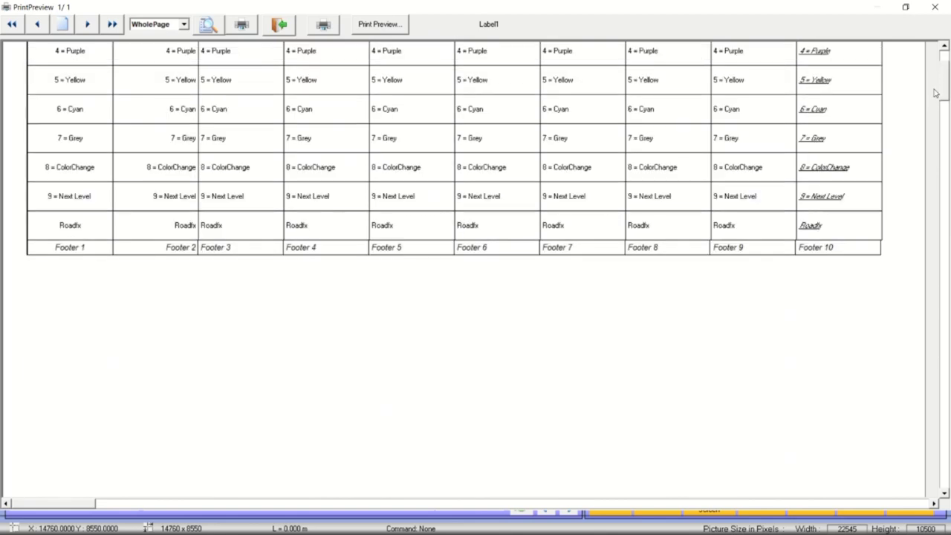
pyautogui.click(934, 7)
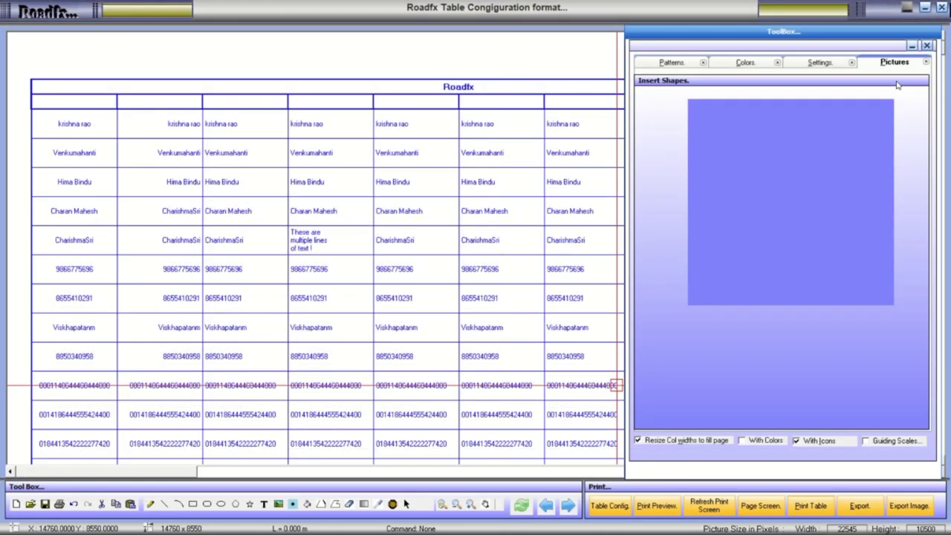
# Render the page screen print preview once more, then close it.
pyautogui.click(761, 506)
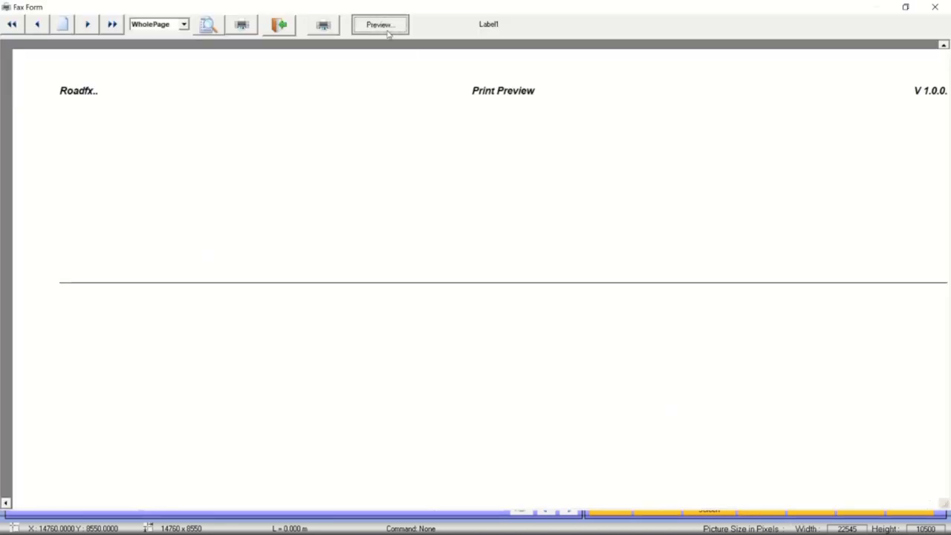
pyautogui.click(379, 23)
pyautogui.click(935, 7)
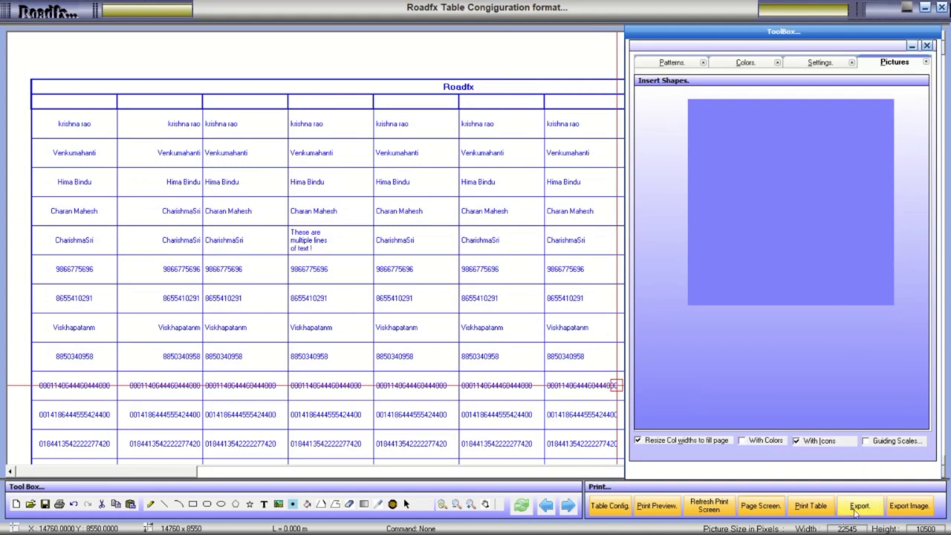
pyautogui.click(901, 510)
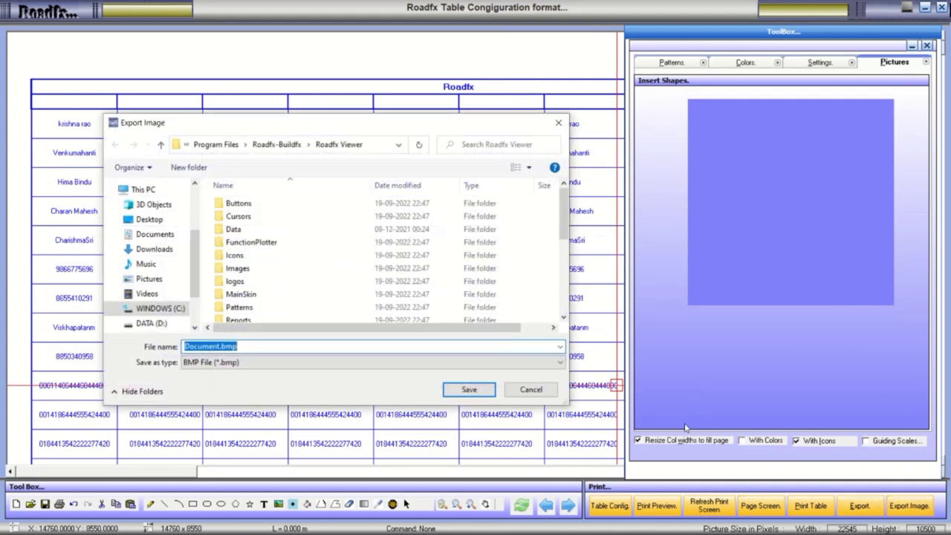
pyautogui.click(249, 364)
pyautogui.click(250, 363)
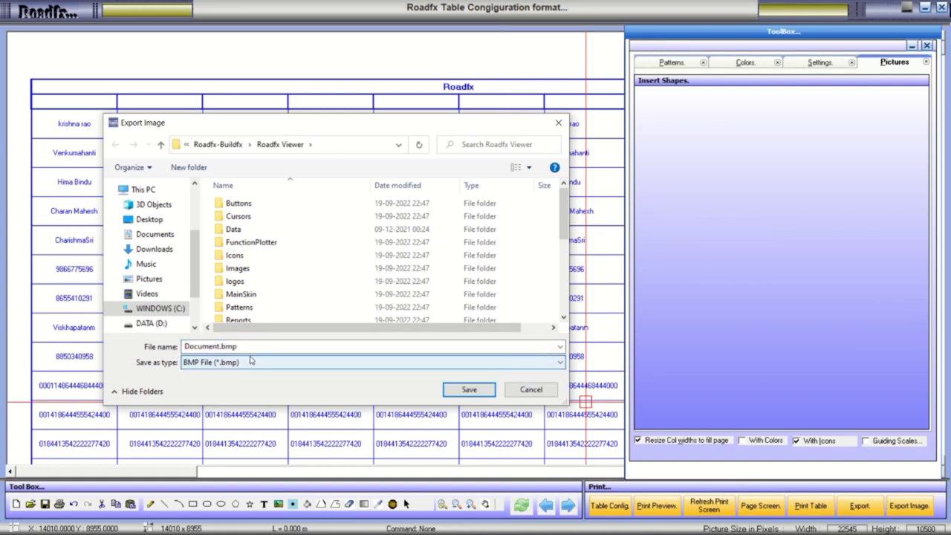
pyautogui.click(558, 122)
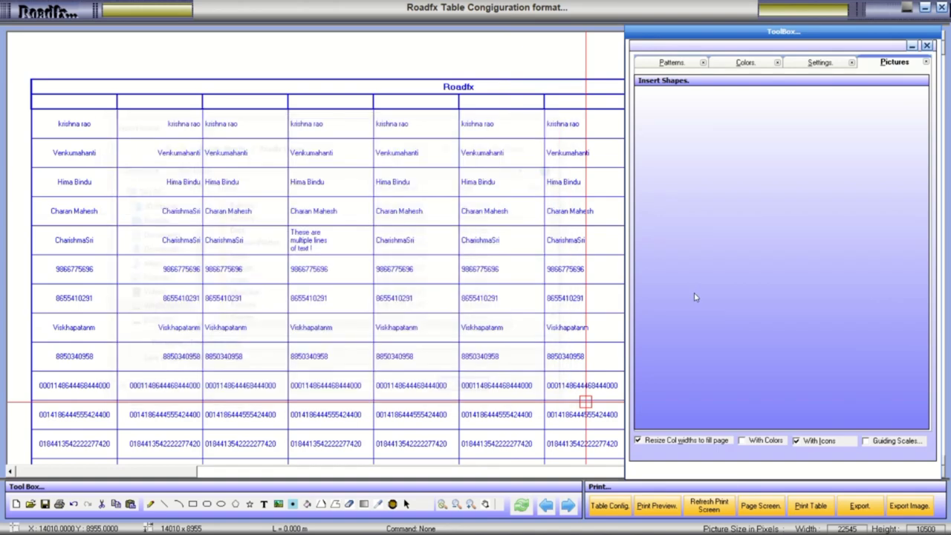
pyautogui.click(524, 303)
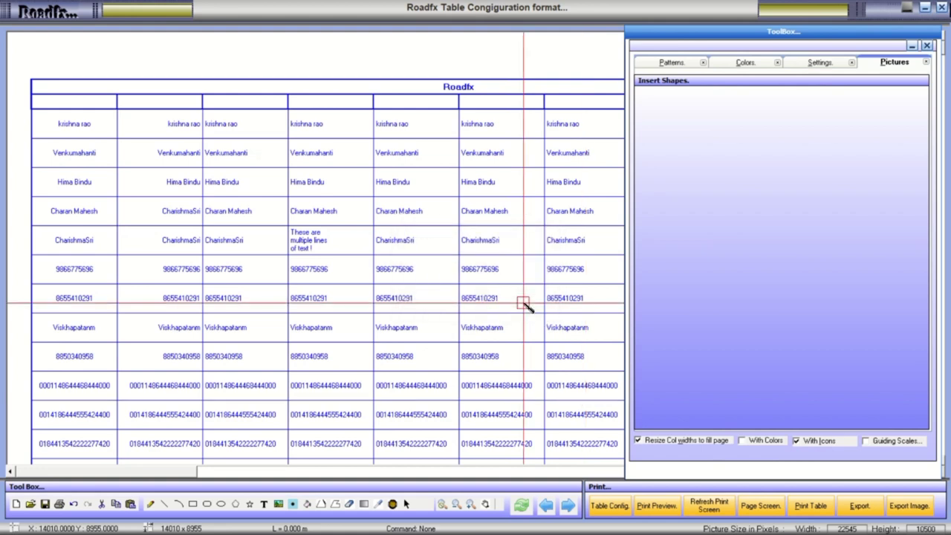
pyautogui.click(860, 507)
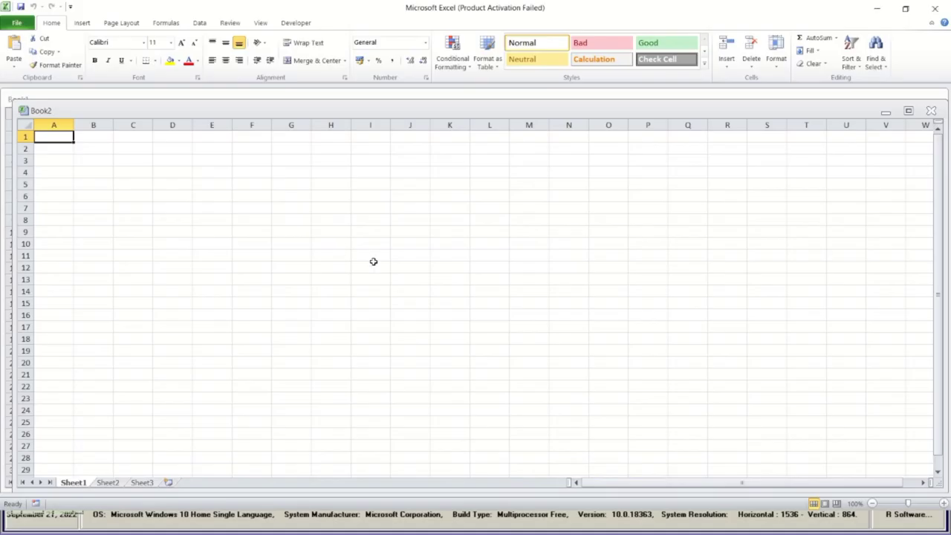
# Maximize Book2, select cell H6, then close the Book2 workbook and Excel.
pyautogui.click(907, 111)
pyautogui.click(326, 164)
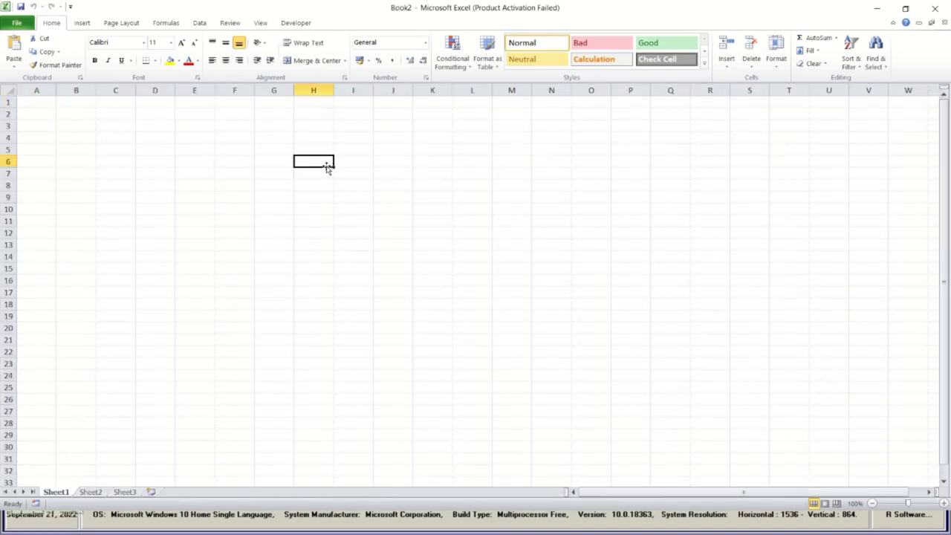
pyautogui.scroll(-5, 189, 297)
pyautogui.scroll(4, 196, 319)
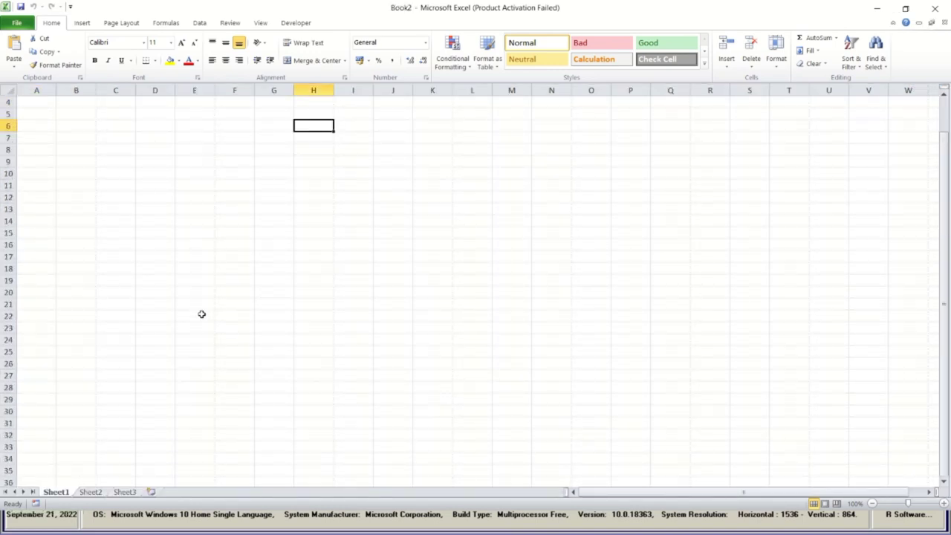
pyautogui.scroll(1, 203, 312)
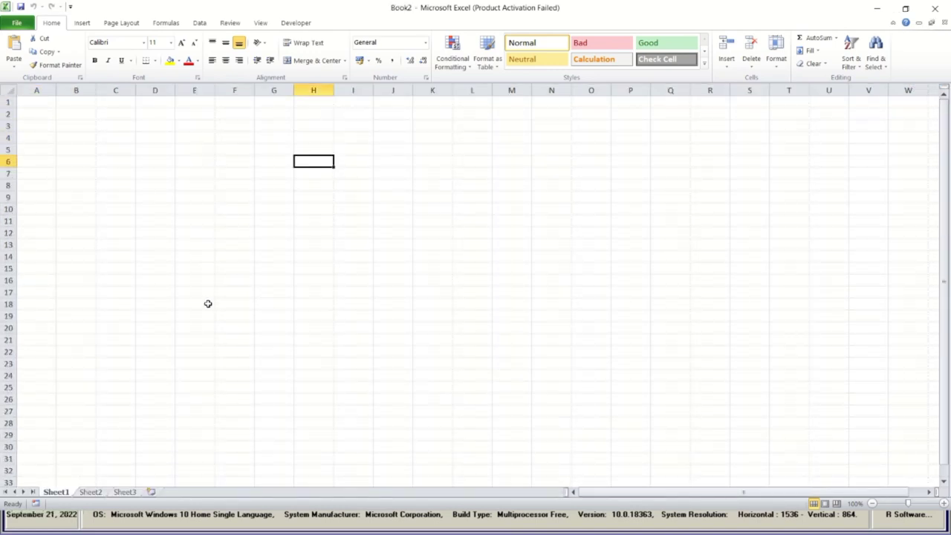
pyautogui.click(945, 22)
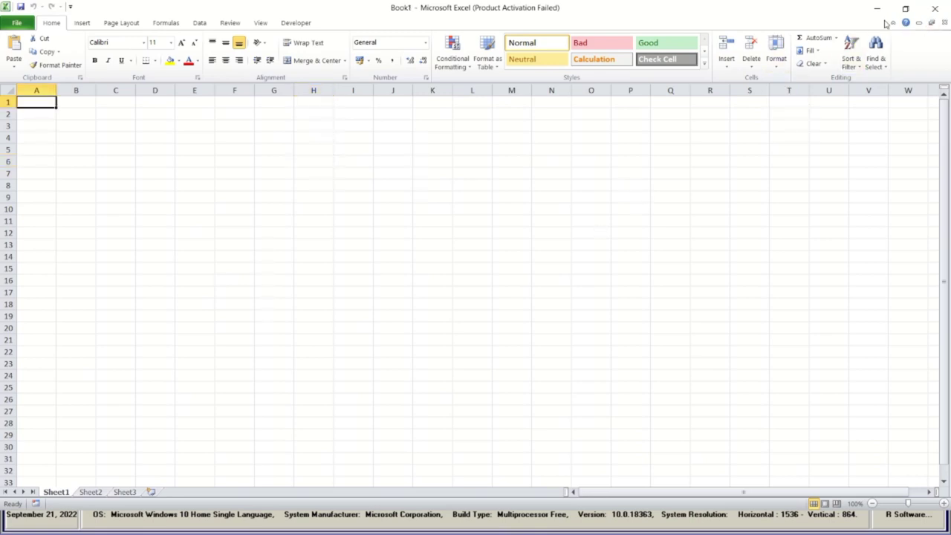
pyautogui.click(935, 9)
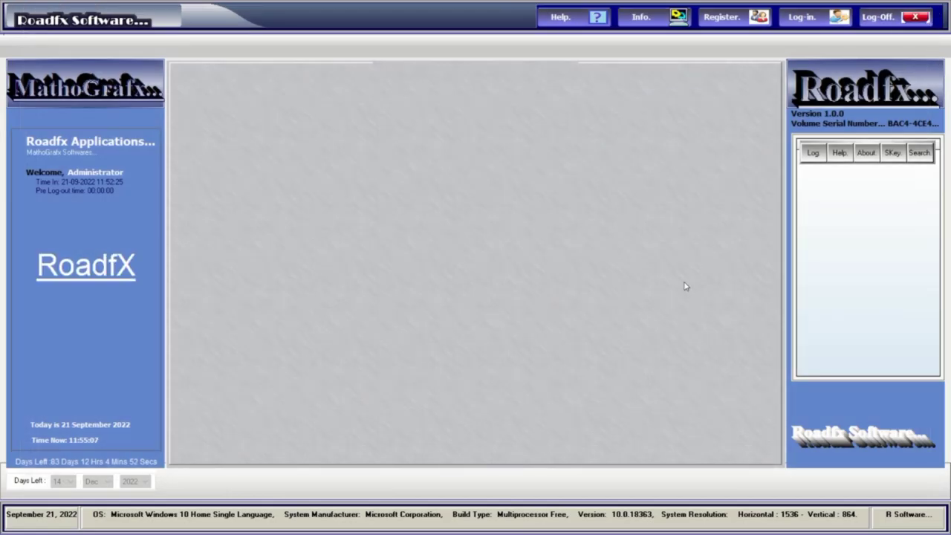
# Log in again with the password and launch Roadfx Viewer from the applications launcher.
pyautogui.click(806, 21)
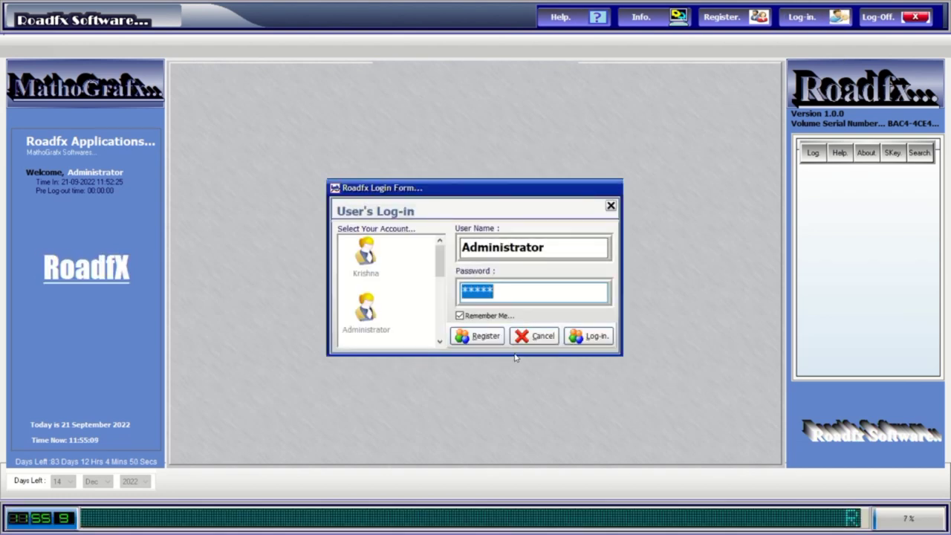
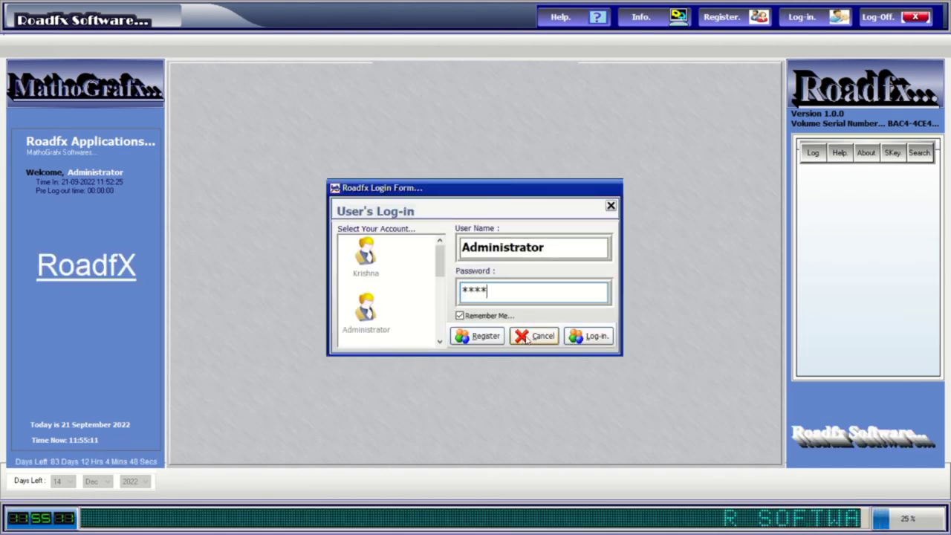
pyautogui.click(598, 338)
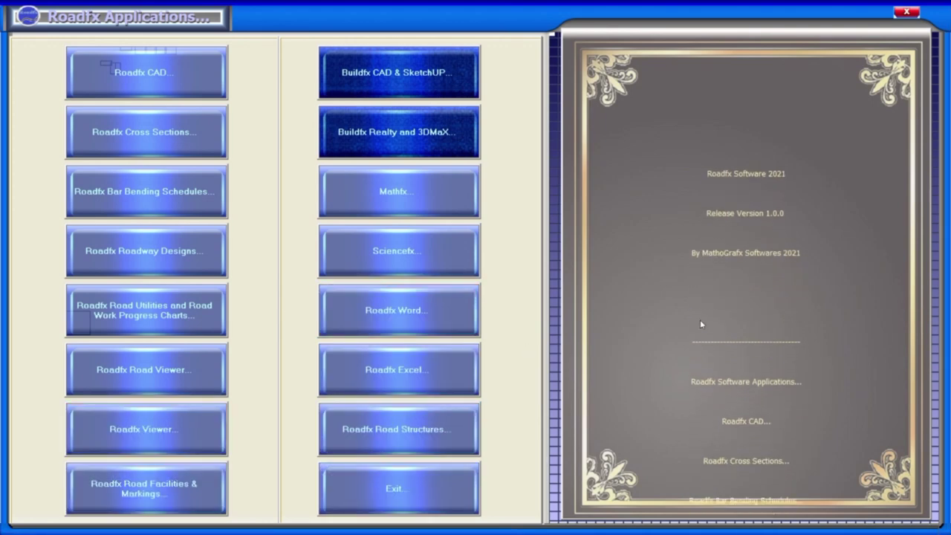
pyautogui.click(189, 366)
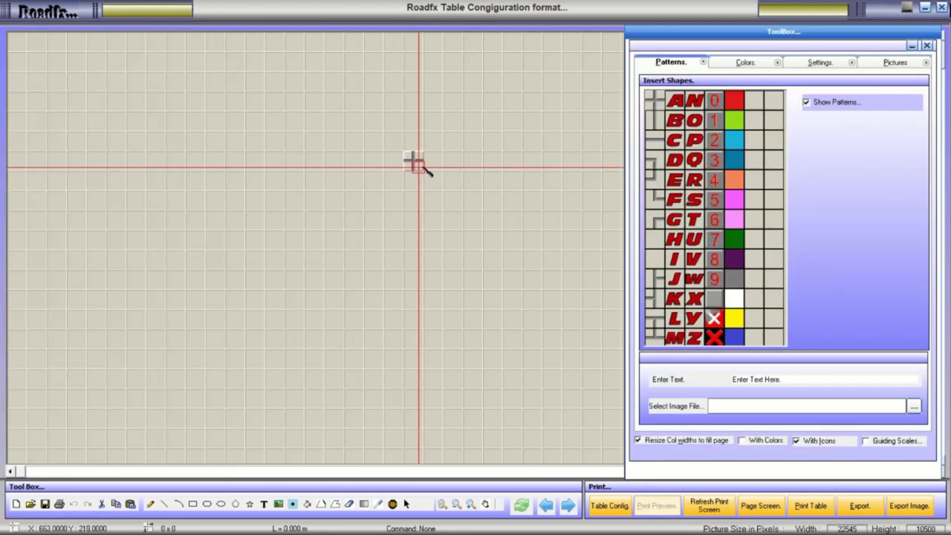
# Browse the Toolbox Colors, Patterns and Settings tabs, finishing on Pictures.
pyautogui.click(743, 63)
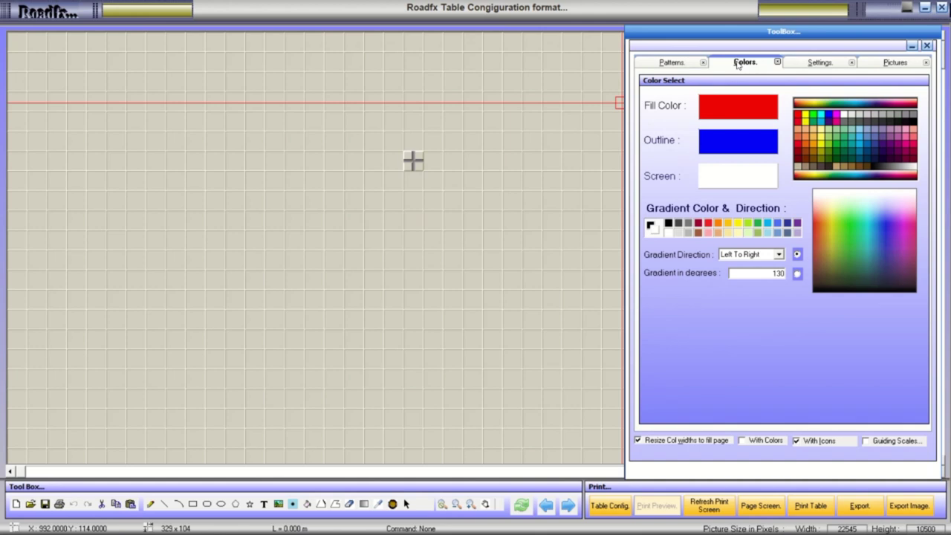
pyautogui.click(684, 63)
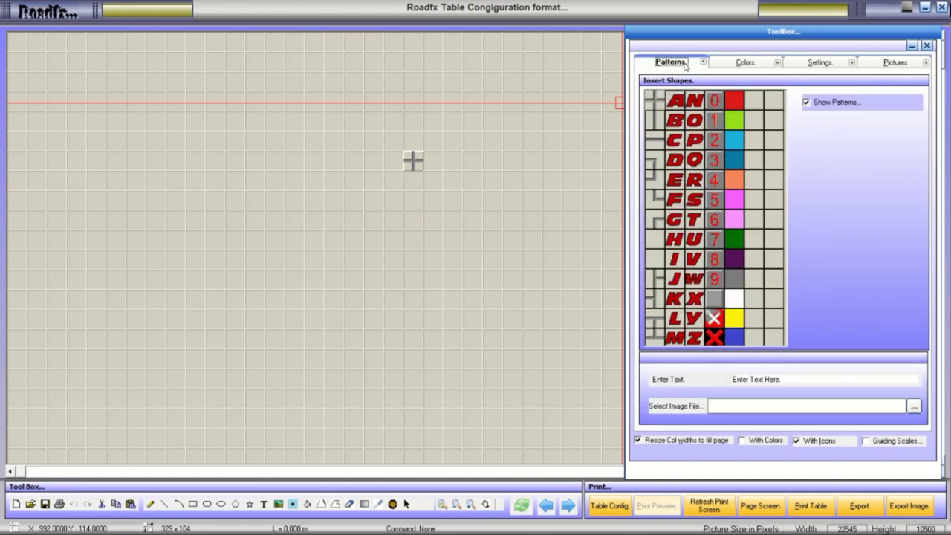
pyautogui.click(727, 65)
pyautogui.click(803, 66)
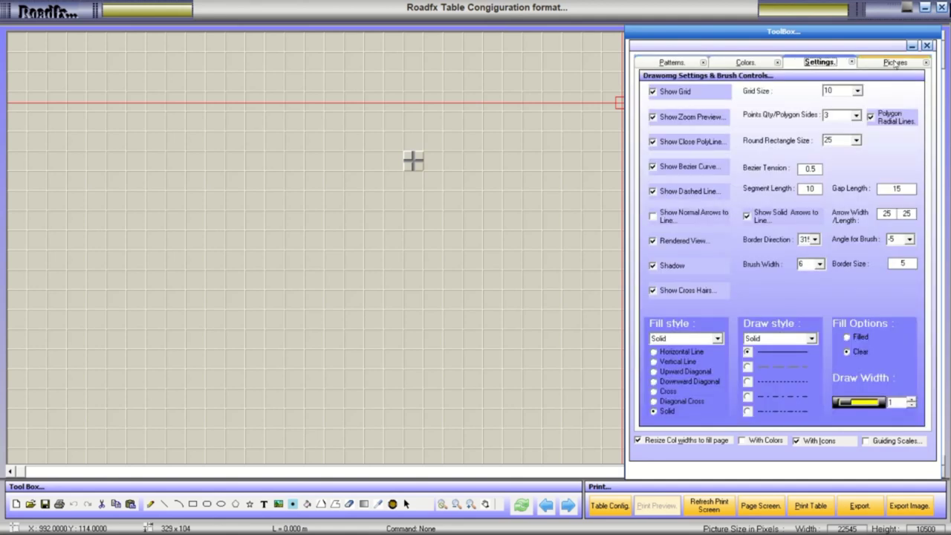
pyautogui.click(896, 64)
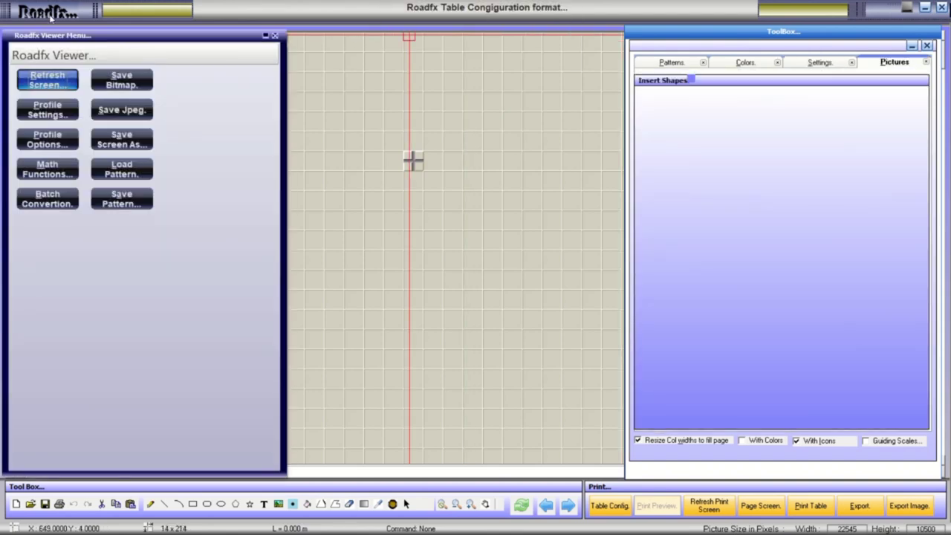
# Preview the road Profile Settings and Profile Options dialogs without changes.
pyautogui.click(49, 110)
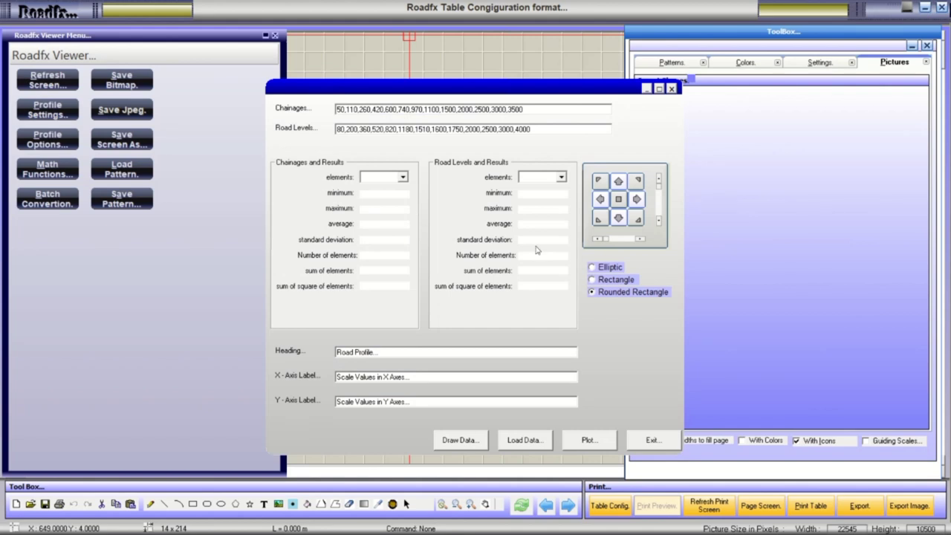
pyautogui.click(658, 443)
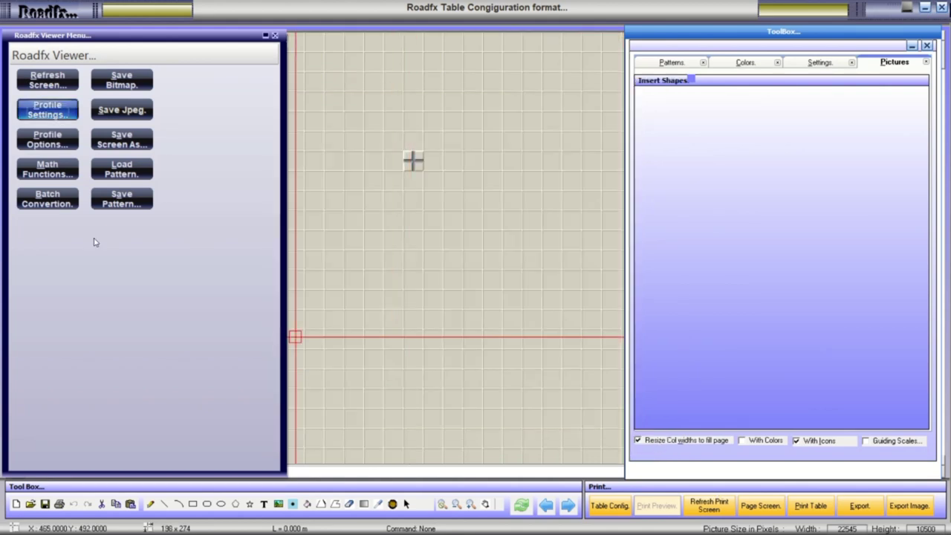
pyautogui.click(39, 139)
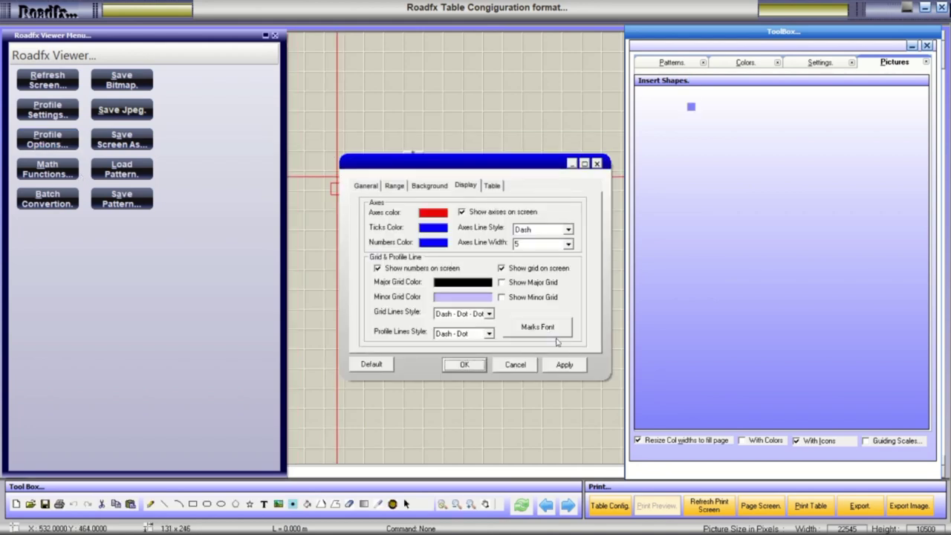
pyautogui.click(526, 365)
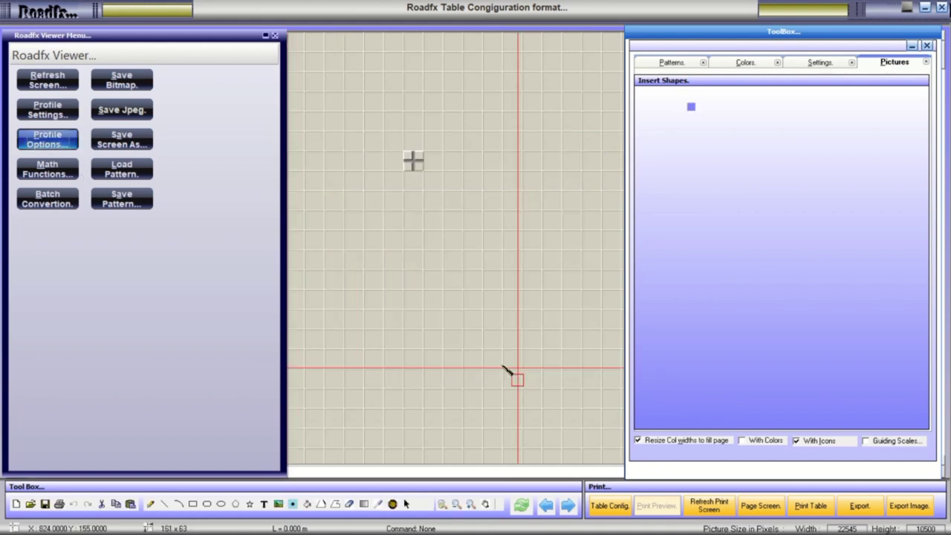
# Plot trigonometric, linear and polar curves such as 2*Sin(3*x) and 2*Sin(3*t) in Math Functions.
pyautogui.click(48, 168)
pyautogui.click(471, 398)
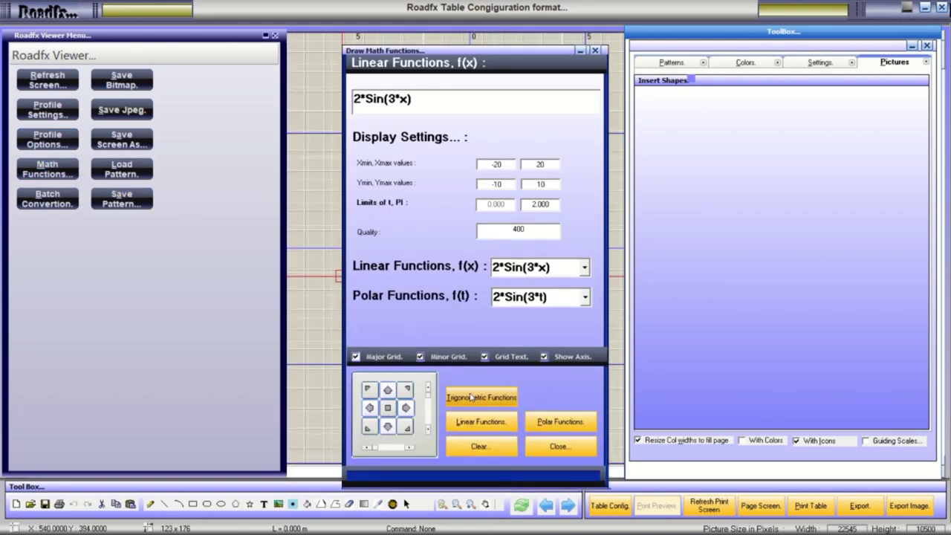
pyautogui.moveTo(482, 63); pyautogui.dragTo(796, 64)
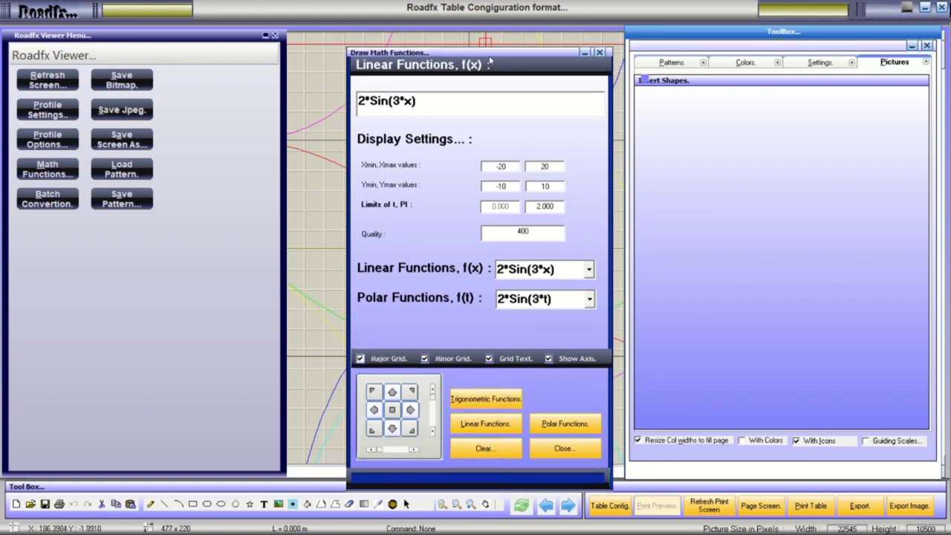
pyautogui.click(790, 425)
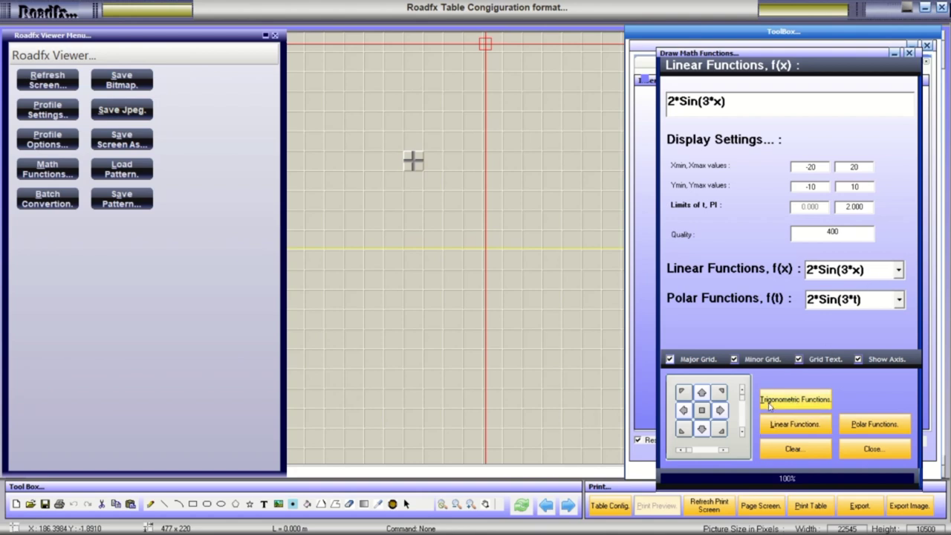
pyautogui.click(773, 405)
pyautogui.click(847, 424)
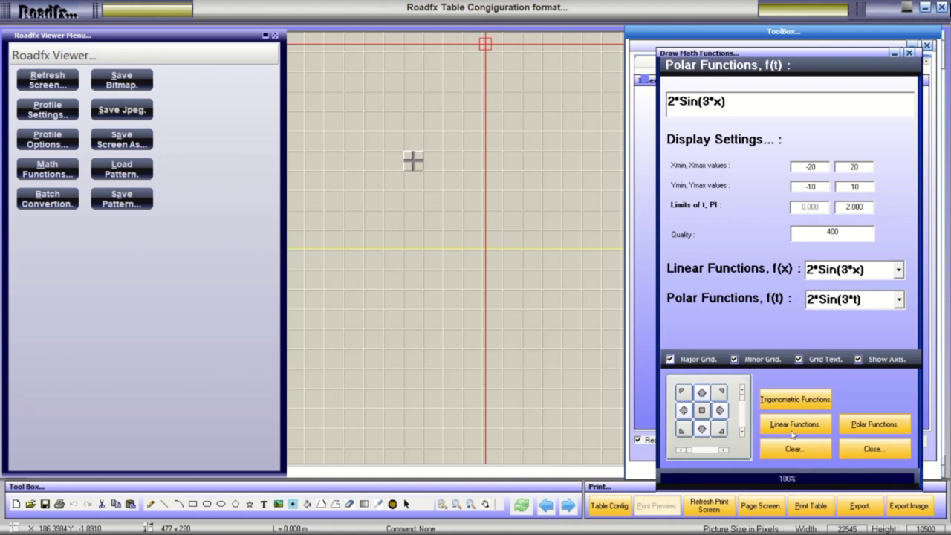
pyautogui.click(856, 451)
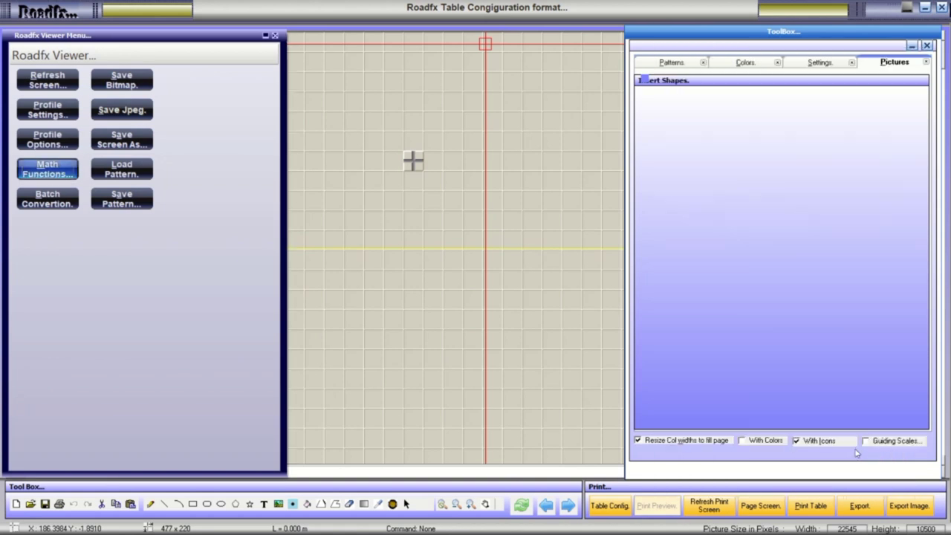
pyautogui.click(50, 205)
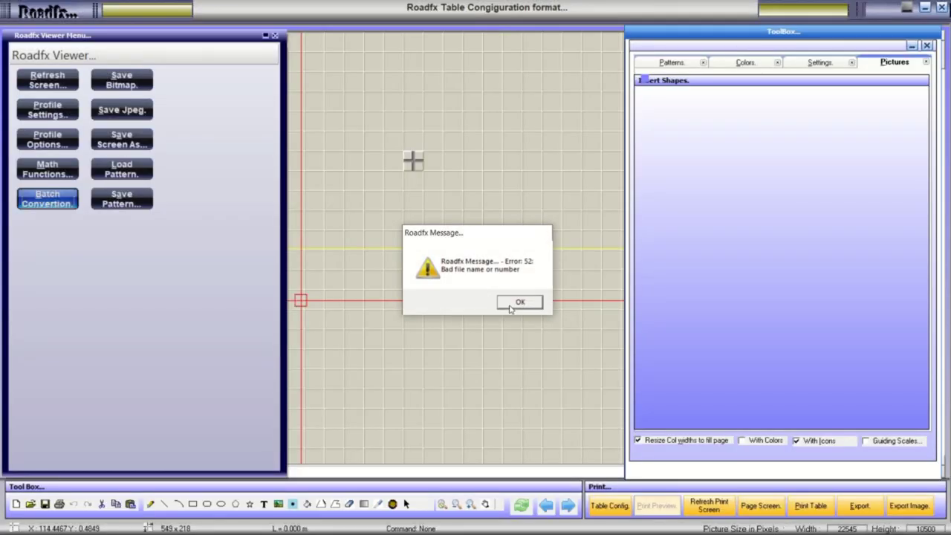
pyautogui.click(510, 305)
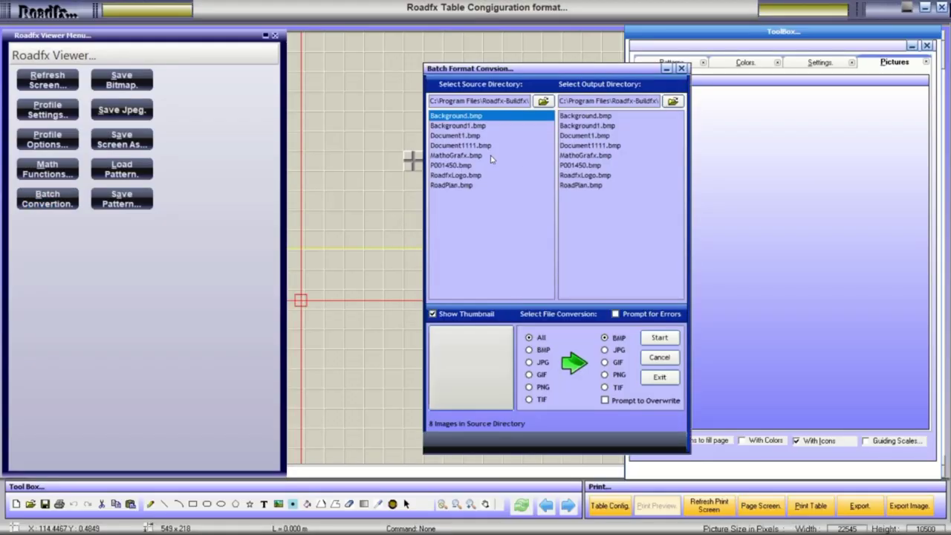
pyautogui.click(470, 126)
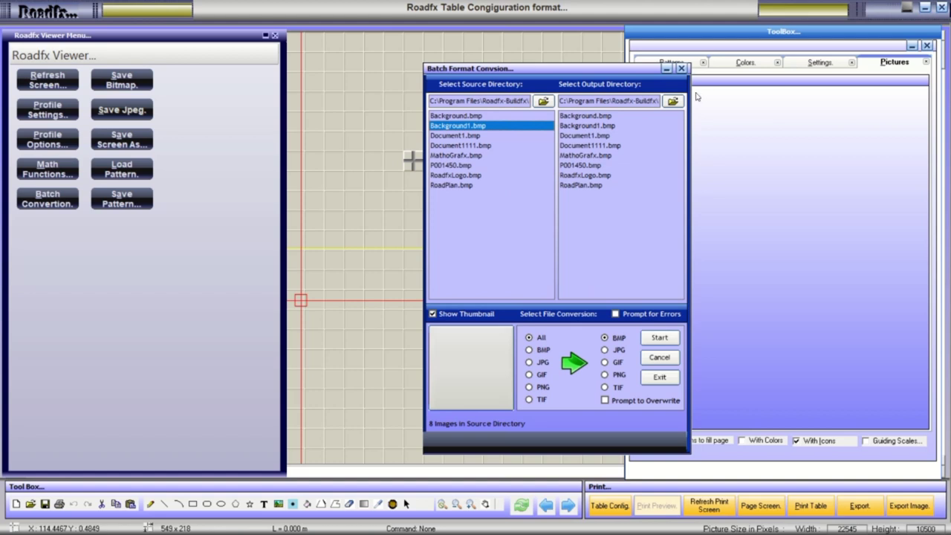
pyautogui.click(682, 69)
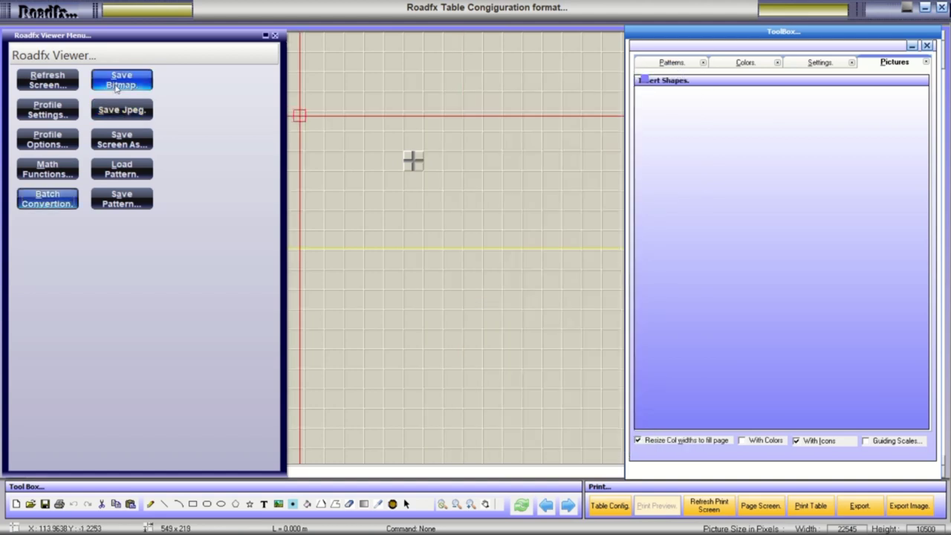
# Browse to the Patterns folder and try loading the RoadfxInit3.tbl pattern.
pyautogui.click(120, 173)
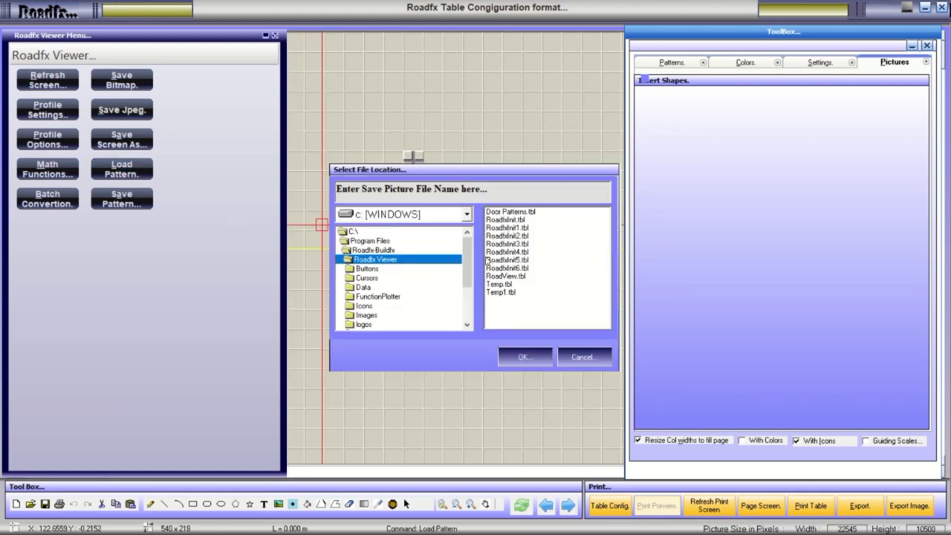
pyautogui.moveTo(468, 264); pyautogui.dragTo(469, 283)
pyautogui.click(377, 307)
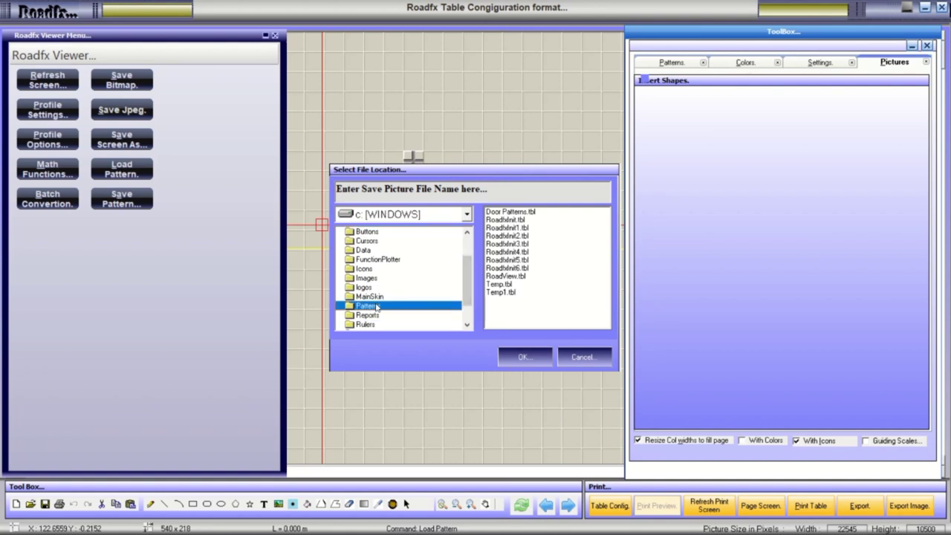
pyautogui.doubleClick(377, 306)
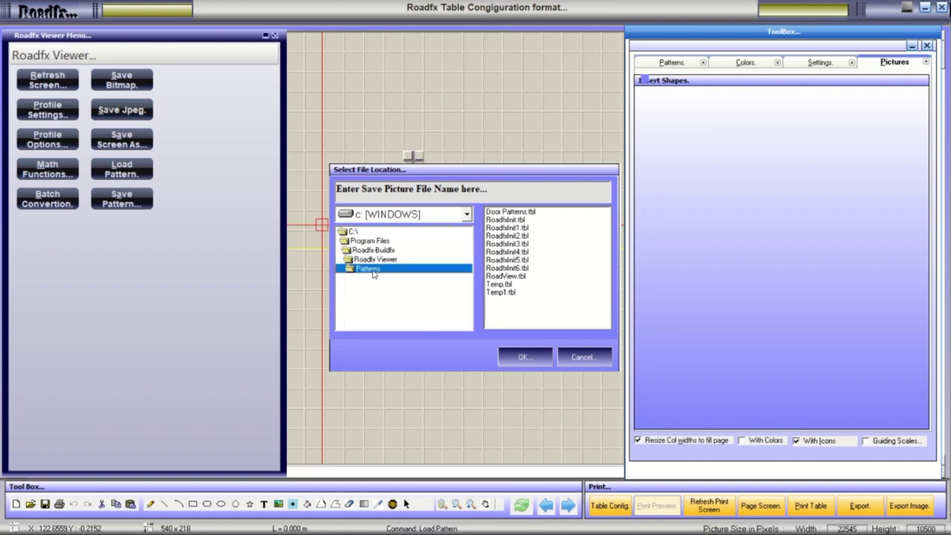
pyautogui.click(505, 246)
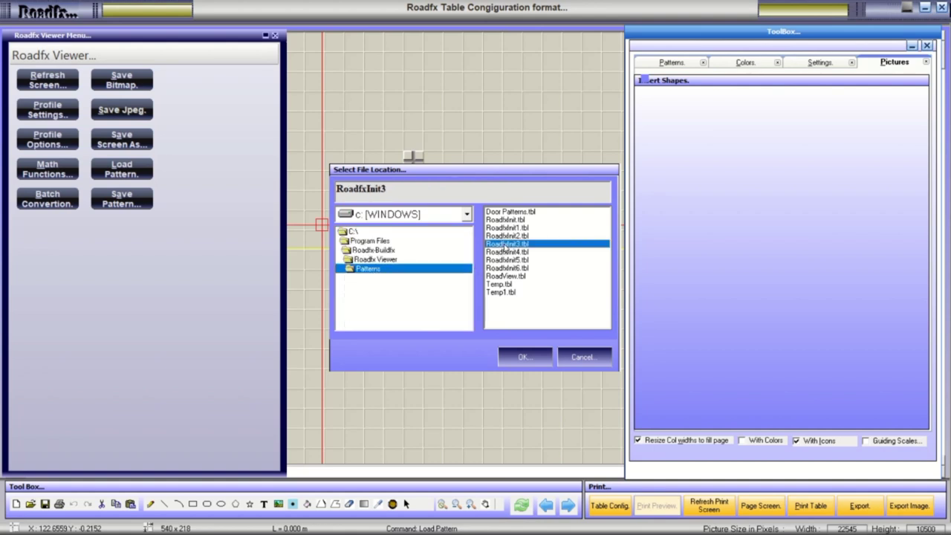
pyautogui.click(522, 358)
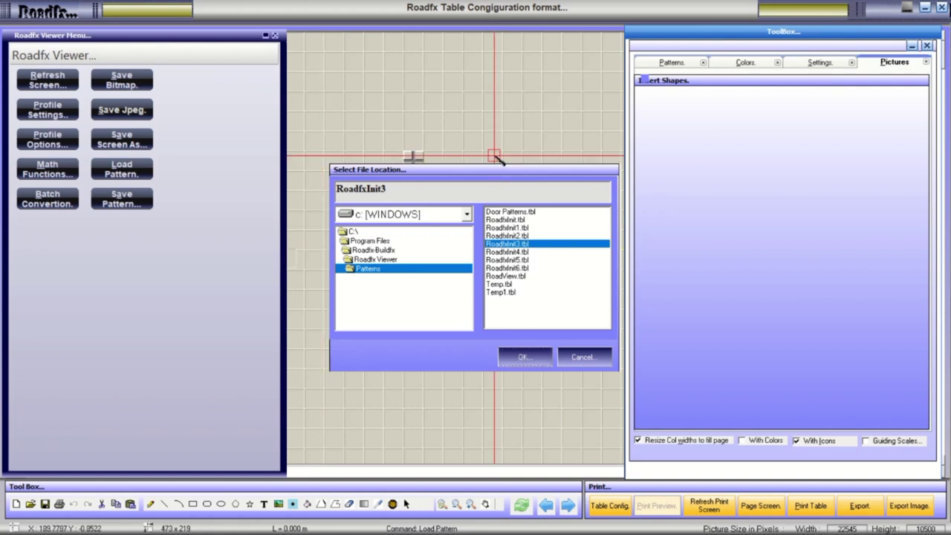
# Go back to the Patterns folder, load Temp1.tbl onto the canvas, and close the Roadfx Viewer menu.
pyautogui.moveTo(497, 171); pyautogui.dragTo(439, 148)
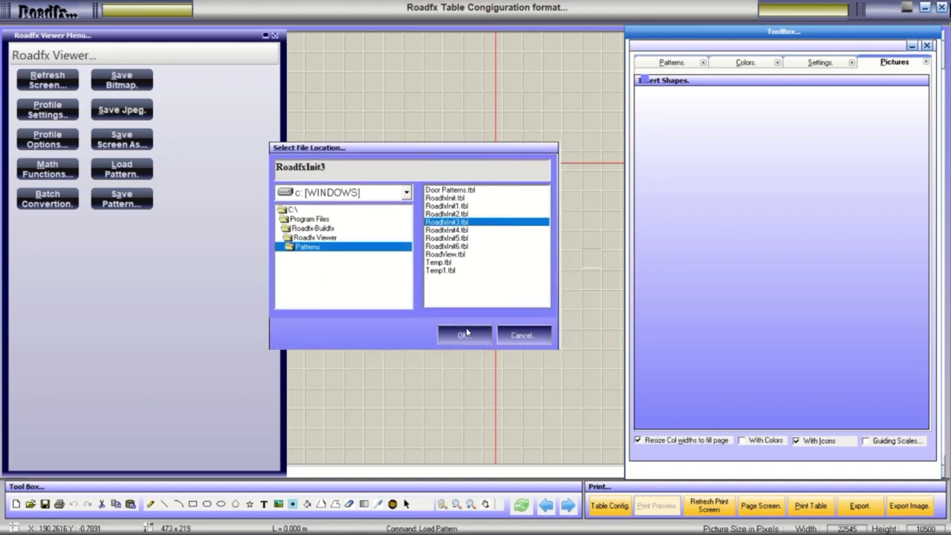
pyautogui.click(444, 272)
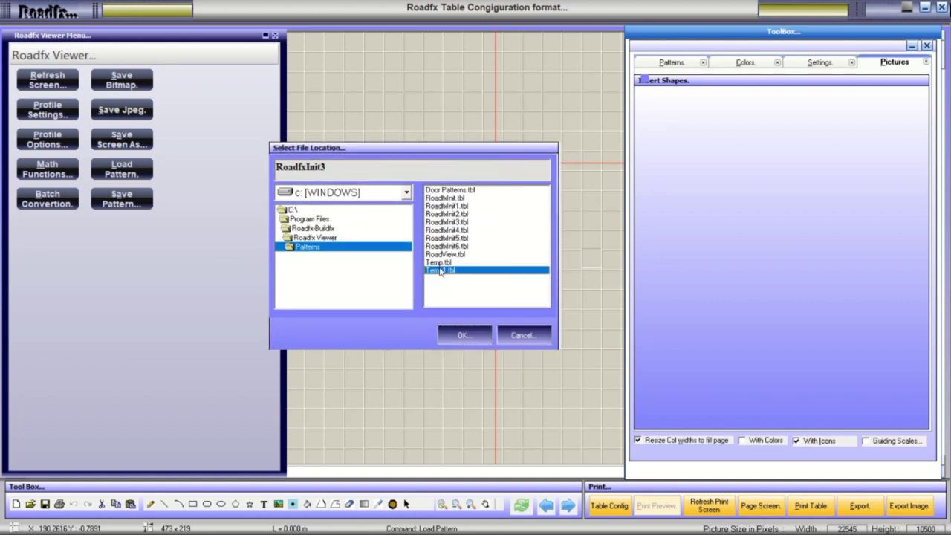
pyautogui.click(315, 238)
pyautogui.doubleClick(314, 238)
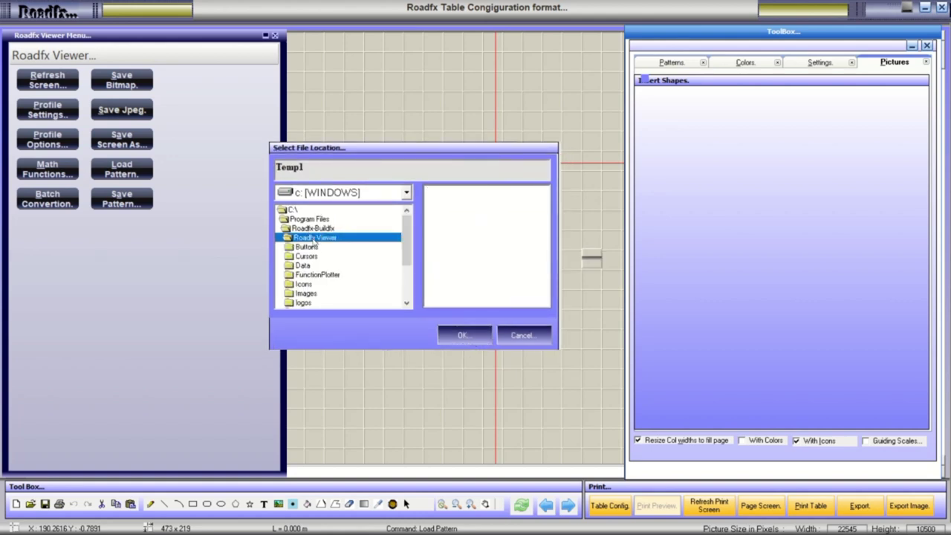
pyautogui.moveTo(411, 239); pyautogui.dragTo(411, 270)
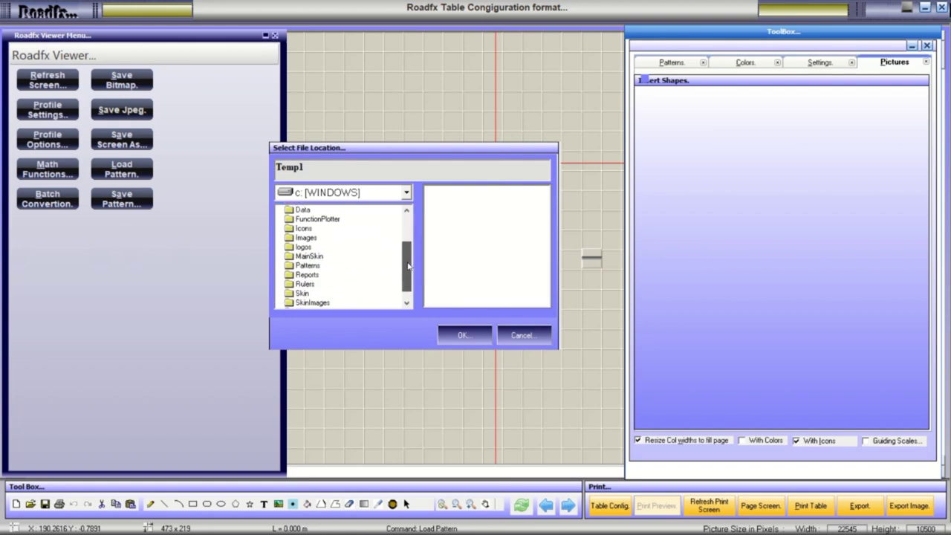
pyautogui.doubleClick(308, 255)
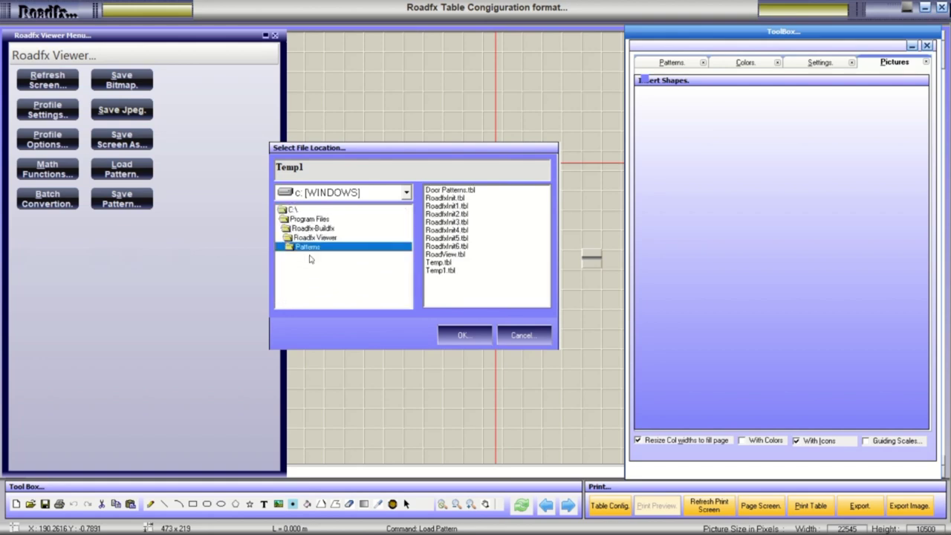
pyautogui.click(433, 272)
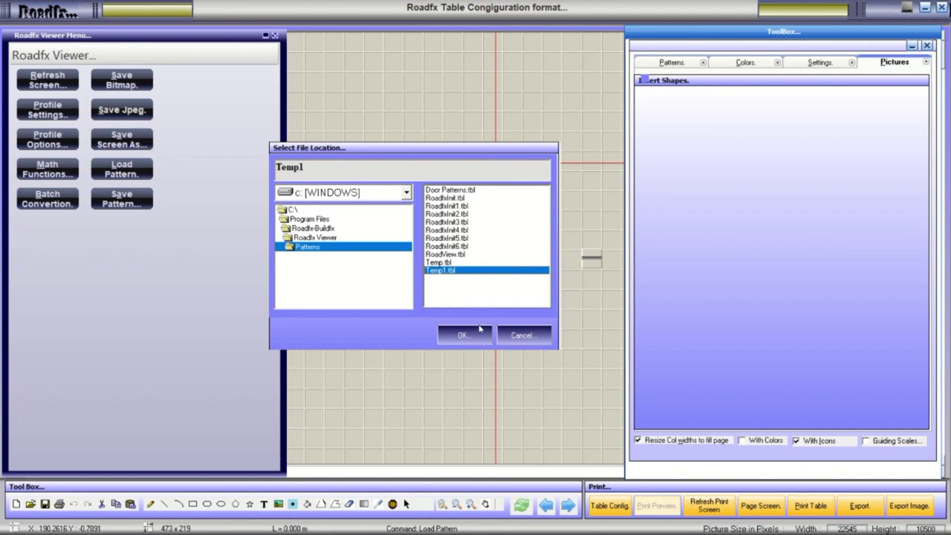
pyautogui.click(517, 336)
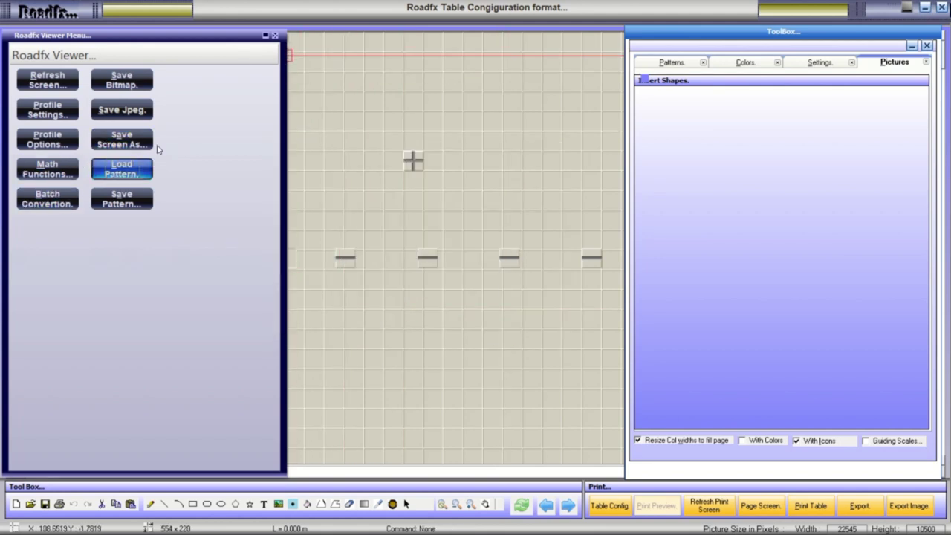
pyautogui.click(274, 35)
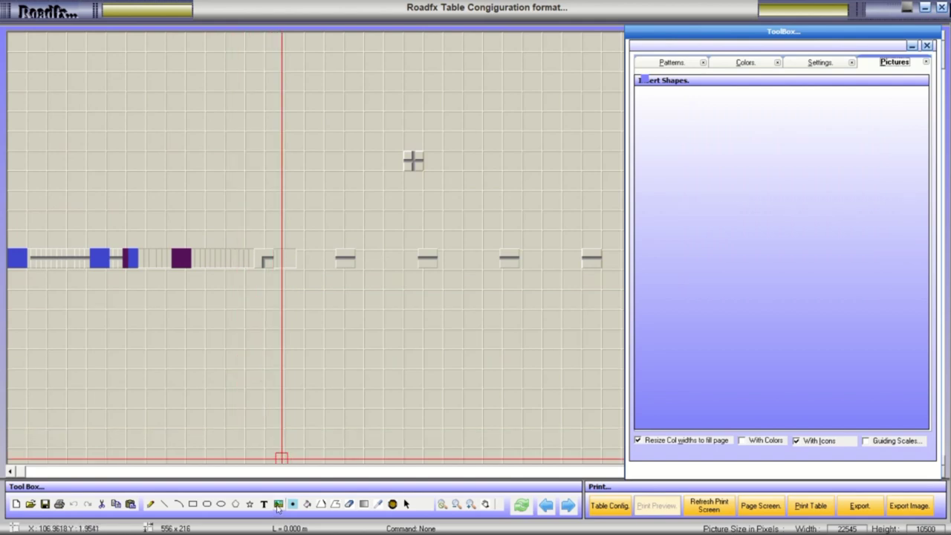
# Draw a large red rectangle on the canvas.
pyautogui.click(194, 504)
pyautogui.moveTo(178, 166)
pyautogui.mouseDown()
pyautogui.moveTo(411, 339)
pyautogui.moveTo(446, 343)
pyautogui.mouseUp()
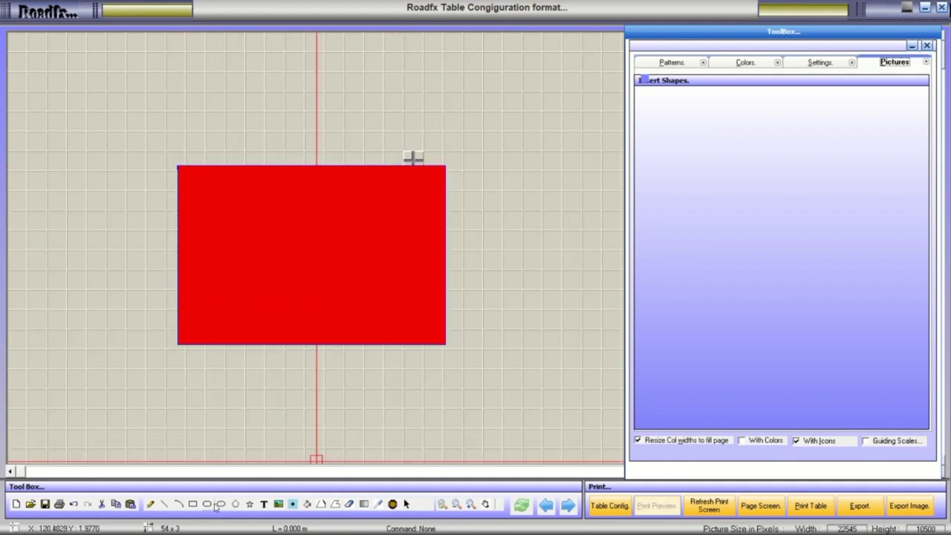
pyautogui.click(693, 67)
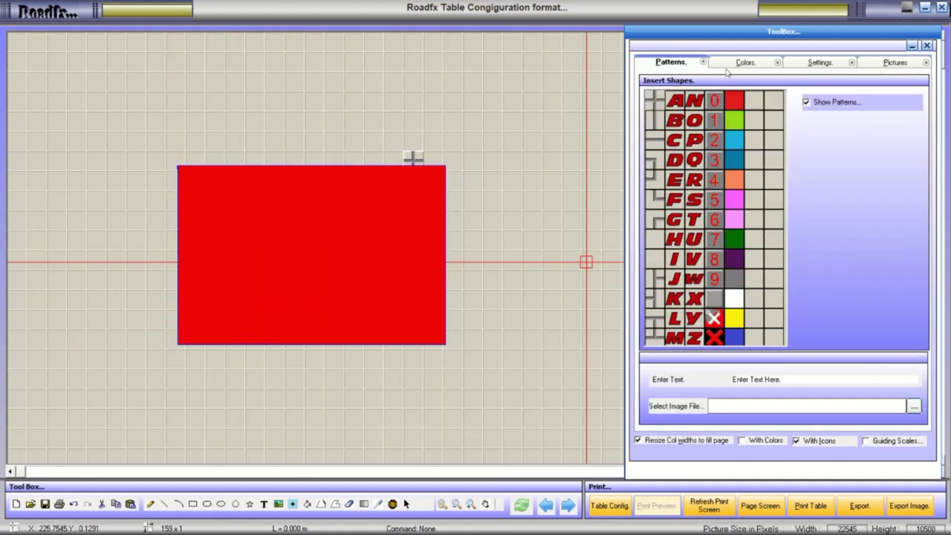
pyautogui.click(747, 67)
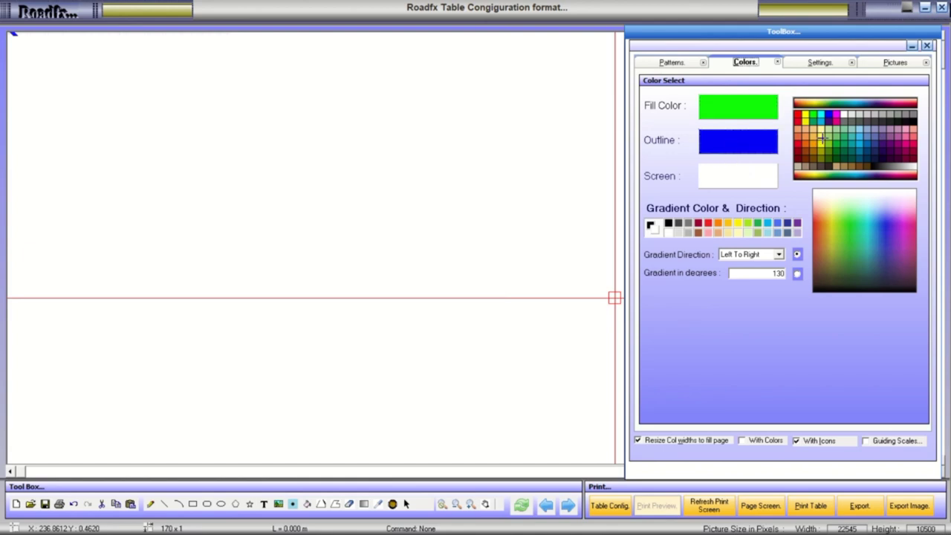
# Set the outline colour to light yellow and the screen to light grey, then draw an open circle.
pyautogui.click(819, 131)
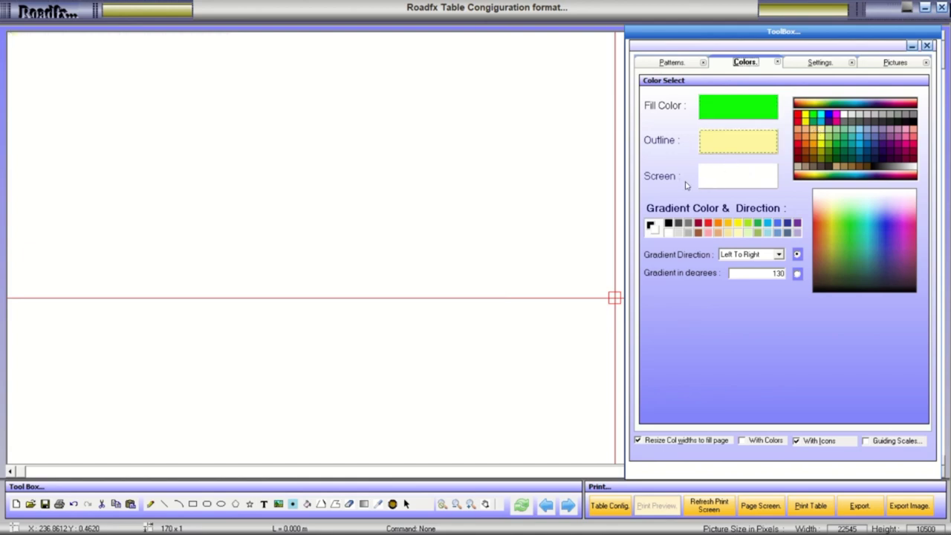
pyautogui.click(718, 180)
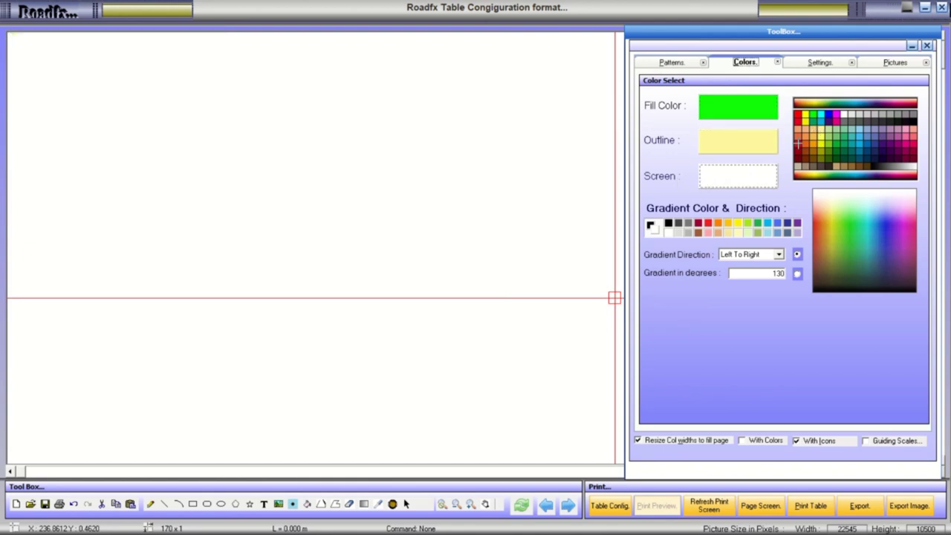
pyautogui.click(850, 114)
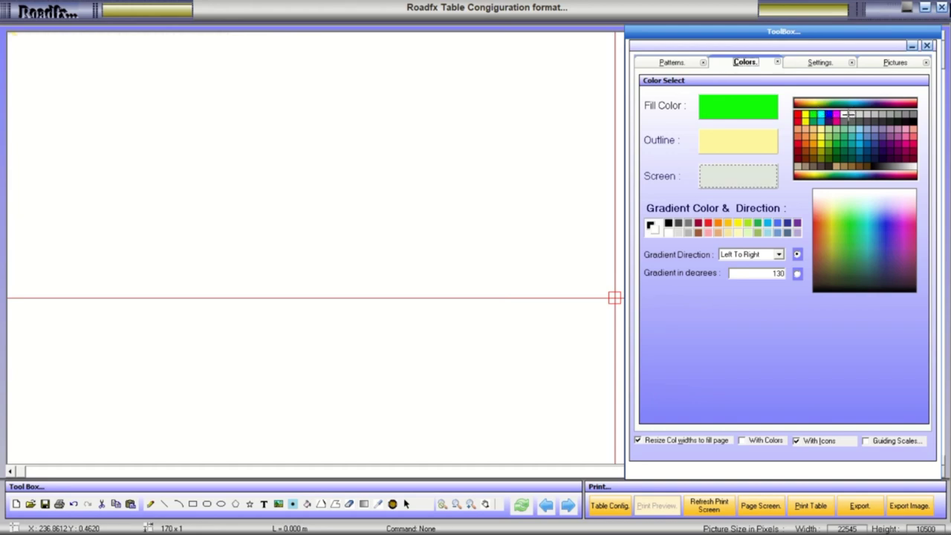
pyautogui.click(737, 172)
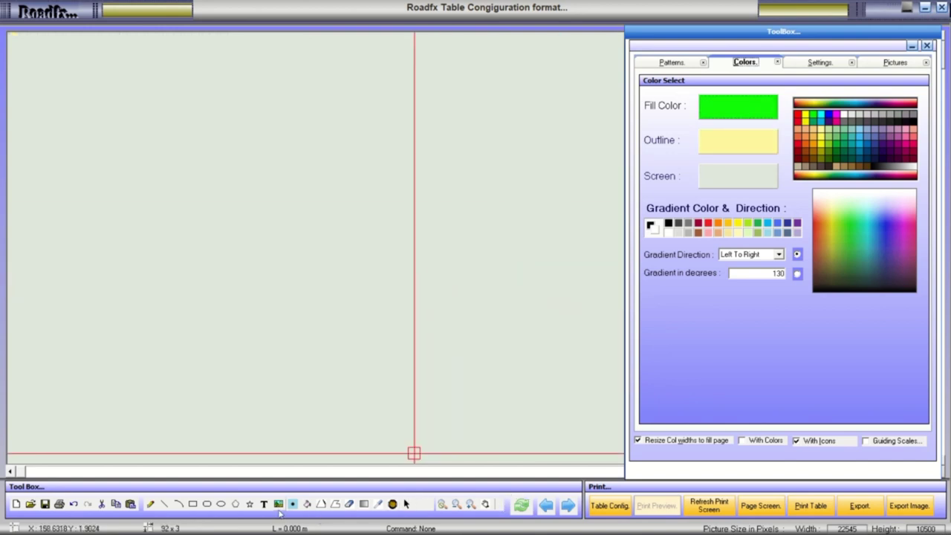
pyautogui.click(222, 504)
pyautogui.moveTo(222, 225); pyautogui.dragTo(438, 359)
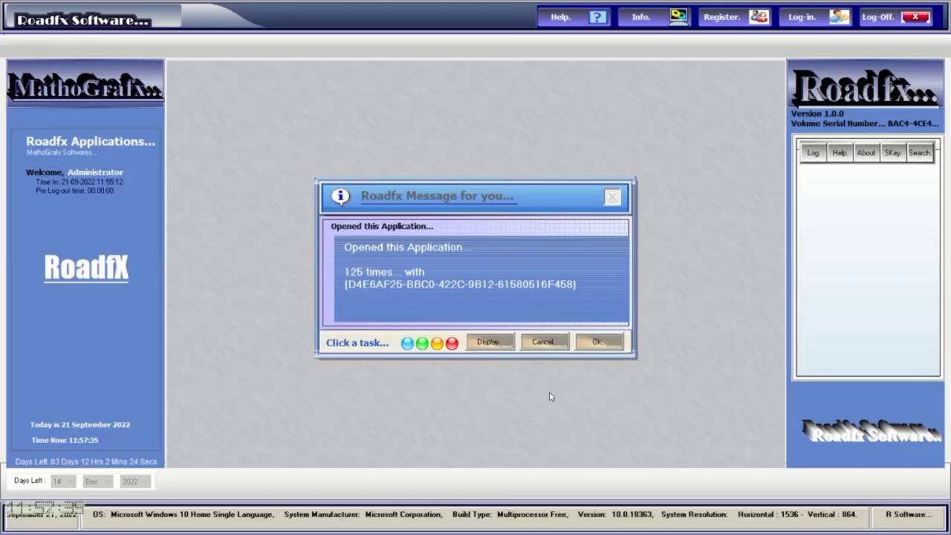
# Dismiss the 125-uses message and log in again to reach the Table Configuration canvas.
pyautogui.click(597, 341)
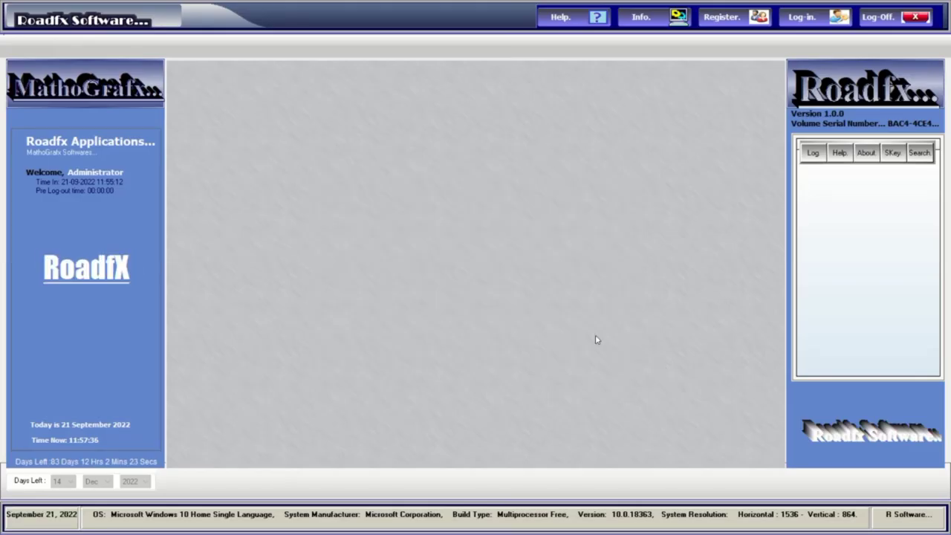
pyautogui.click(792, 22)
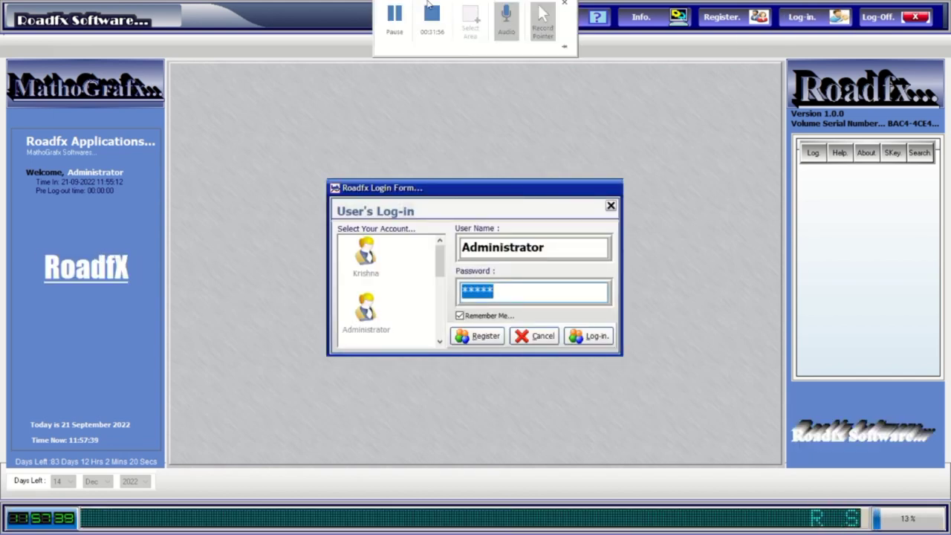
pyautogui.press('Return')
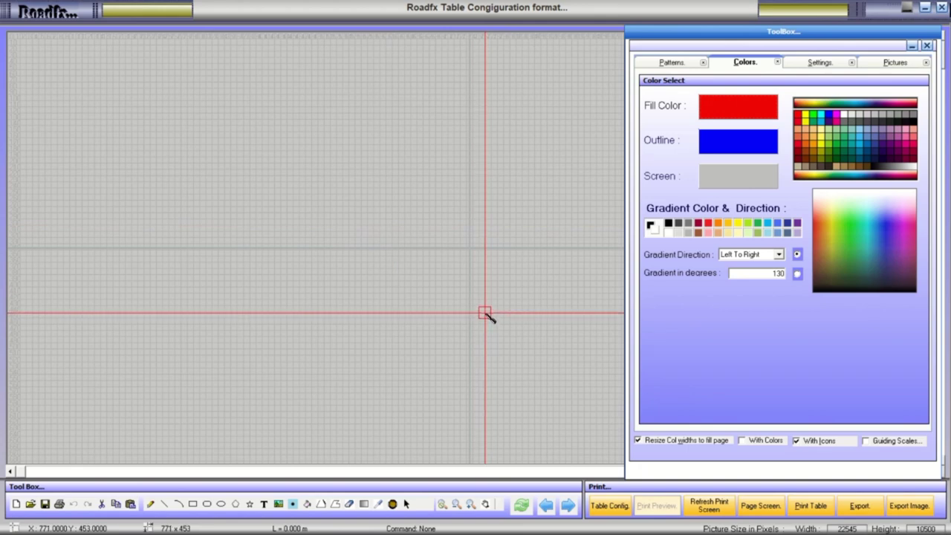
pyautogui.click(609, 506)
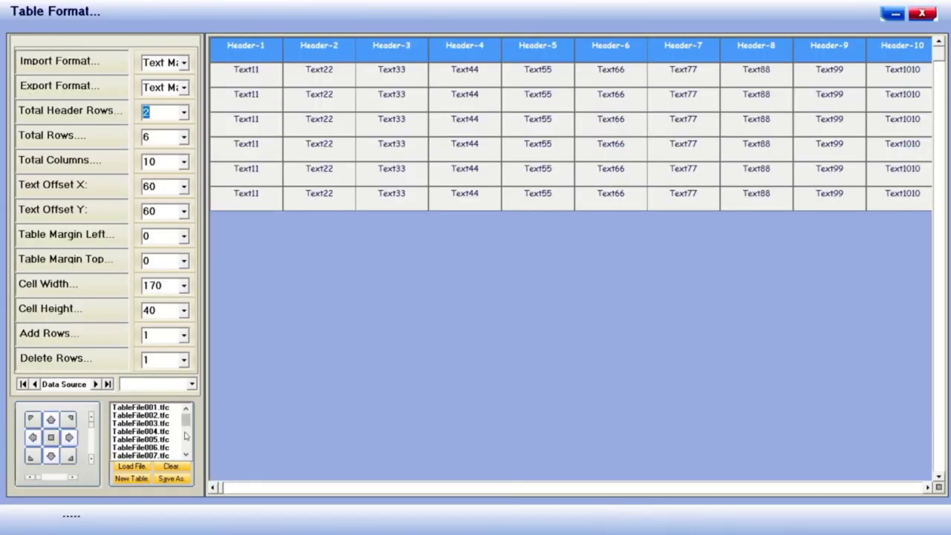
pyautogui.scroll(-5, 185, 438)
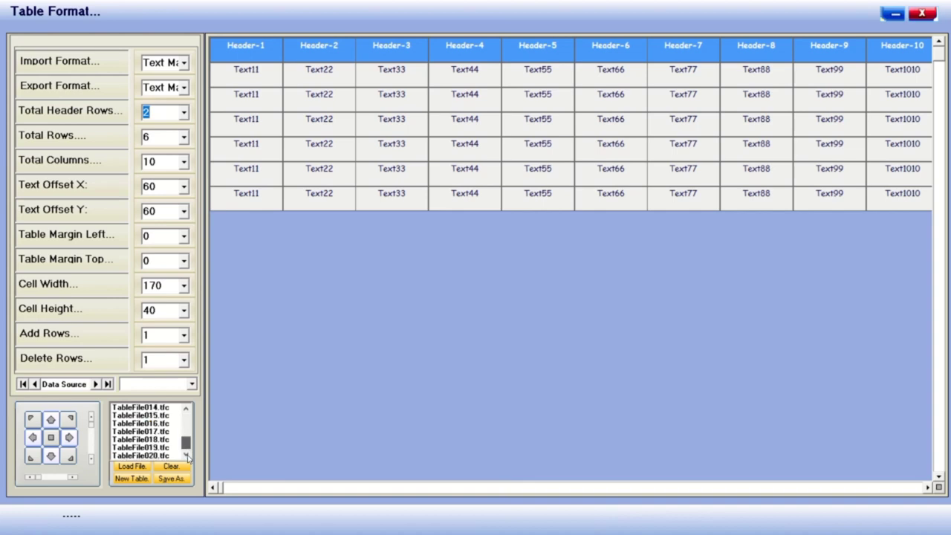
pyautogui.click(185, 64)
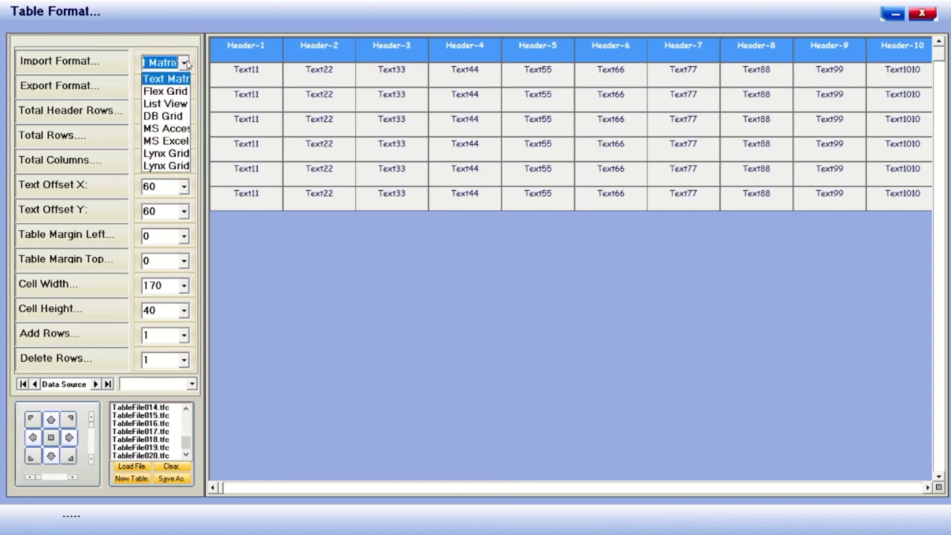
pyautogui.click(187, 64)
pyautogui.click(915, 18)
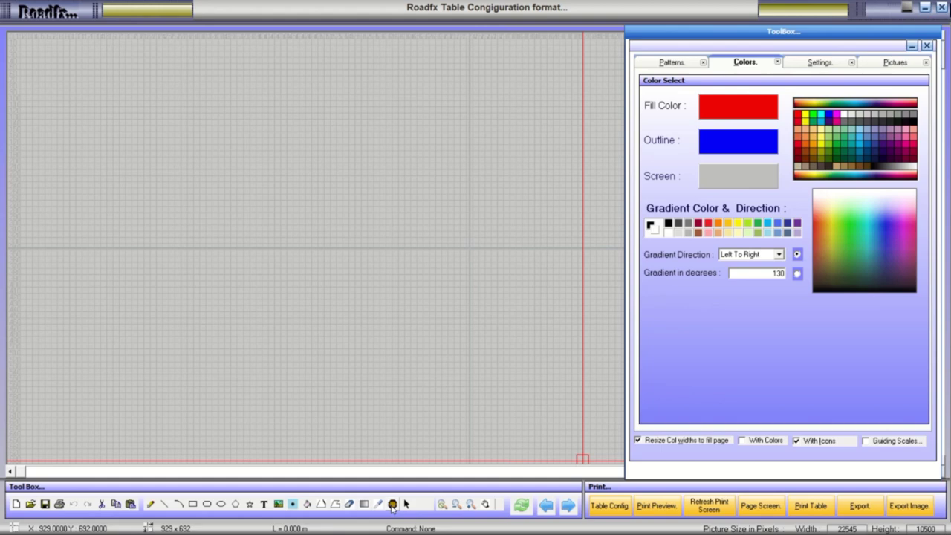
# Draw a red, blue-outlined rectangle at the canvas centre with the gradient tool and show the drawing settings.
pyautogui.click(392, 504)
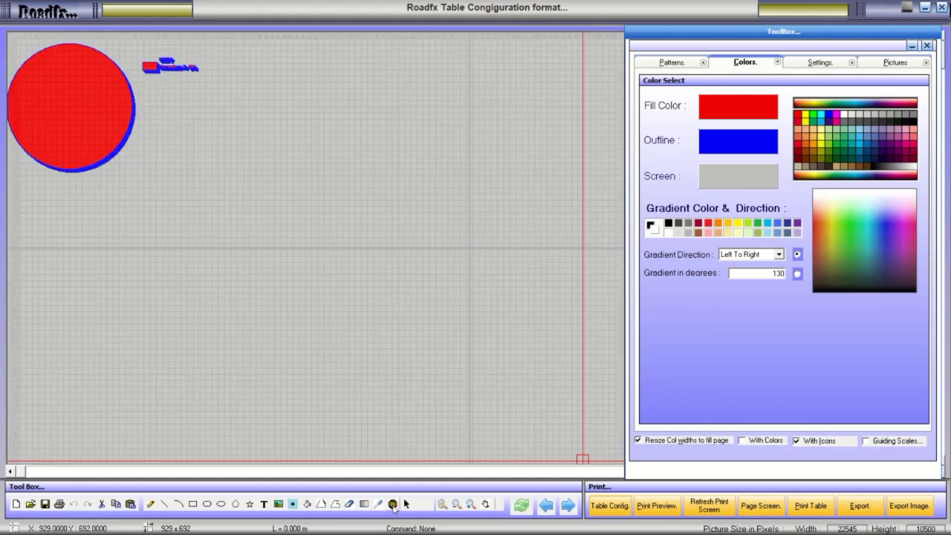
pyautogui.click(364, 505)
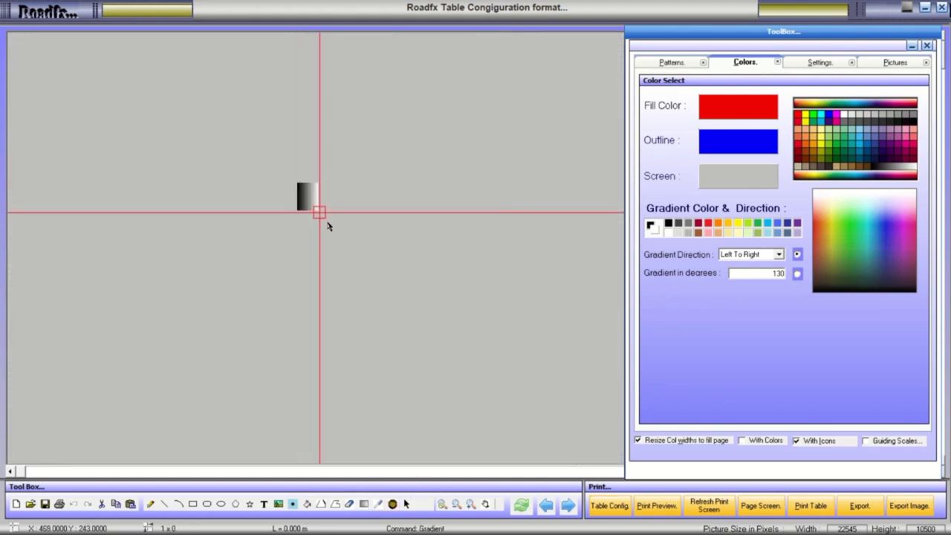
pyautogui.moveTo(328, 222); pyautogui.dragTo(557, 329)
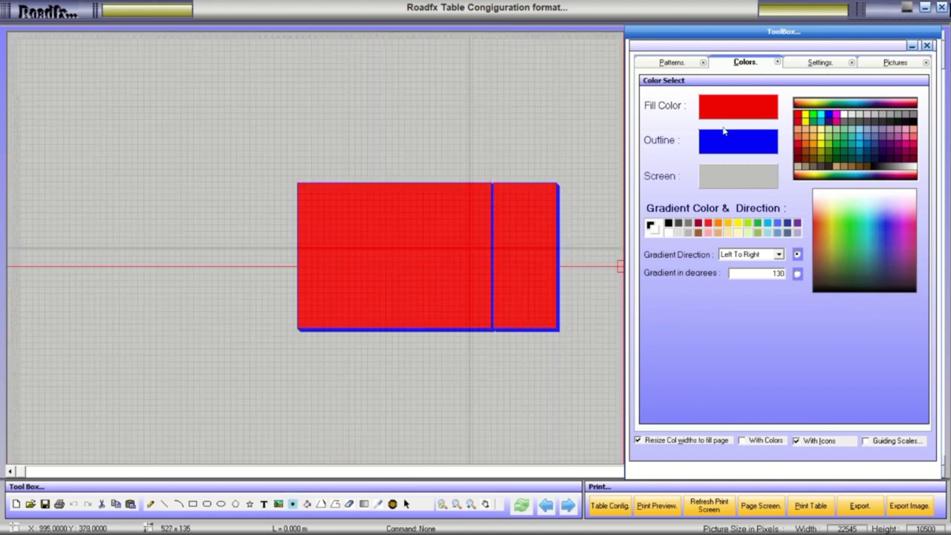
pyautogui.click(810, 64)
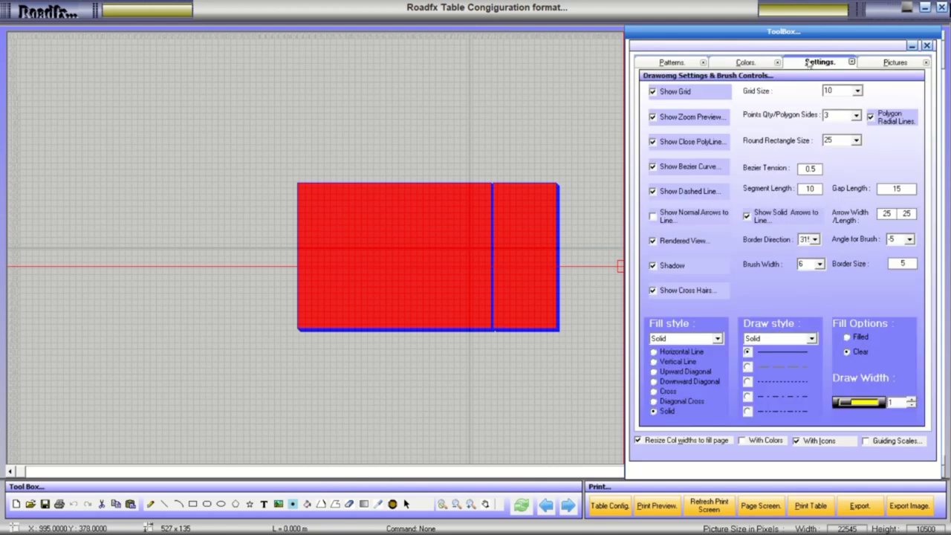
# Turn off rendered view, then add a gradient rectangle, a circle and a large blue polygon on the left.
pyautogui.click(664, 240)
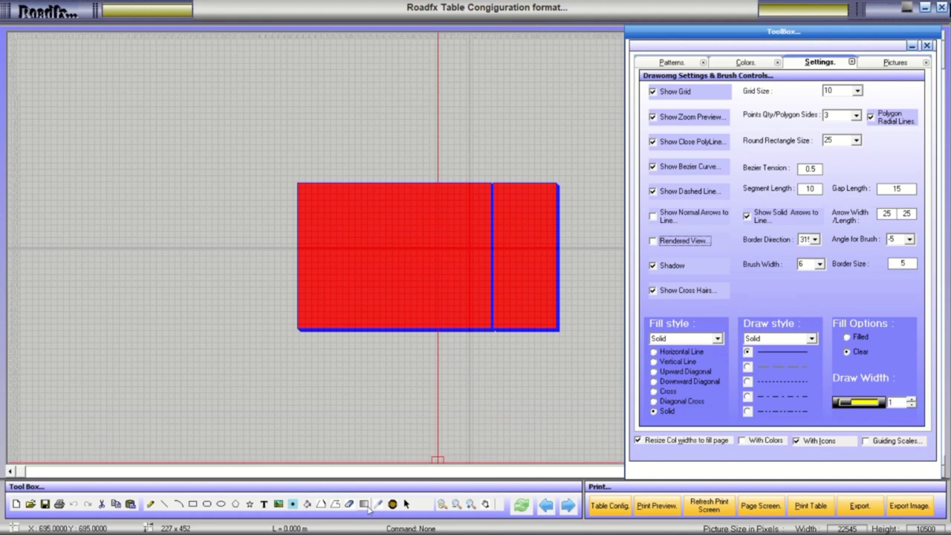
pyautogui.click(368, 505)
pyautogui.moveTo(214, 159); pyautogui.dragTo(411, 323)
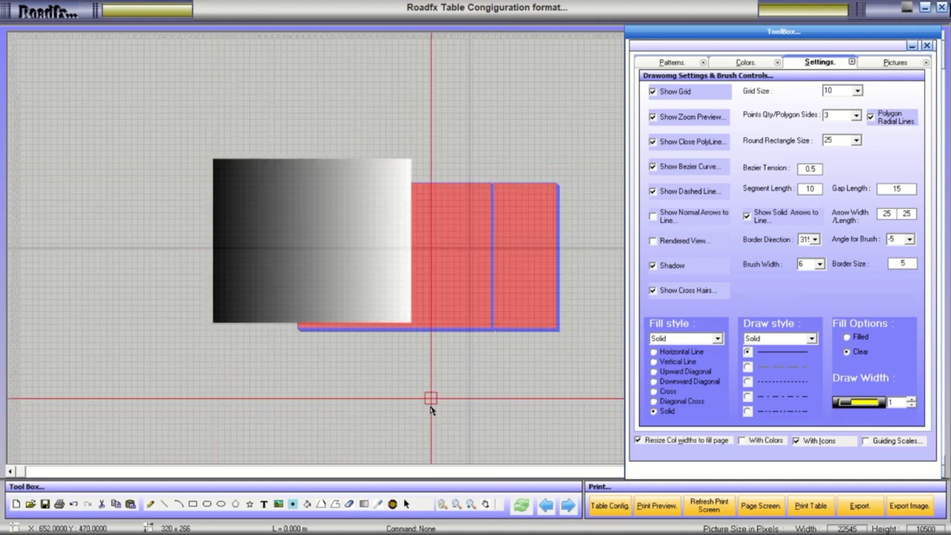
pyautogui.click(393, 505)
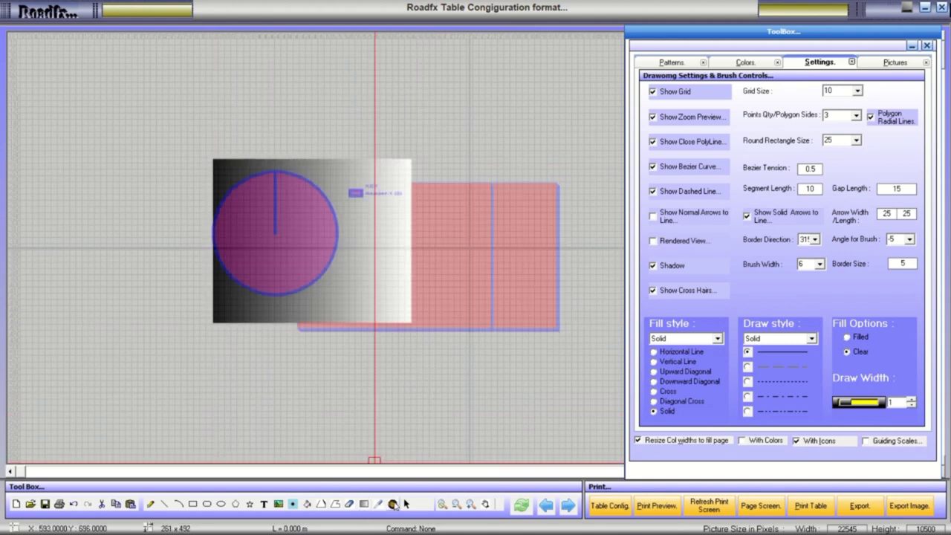
pyautogui.click(235, 505)
pyautogui.moveTo(144, 238)
pyautogui.mouseDown()
pyautogui.moveTo(287, 325)
pyautogui.moveTo(230, 354)
pyautogui.mouseUp()
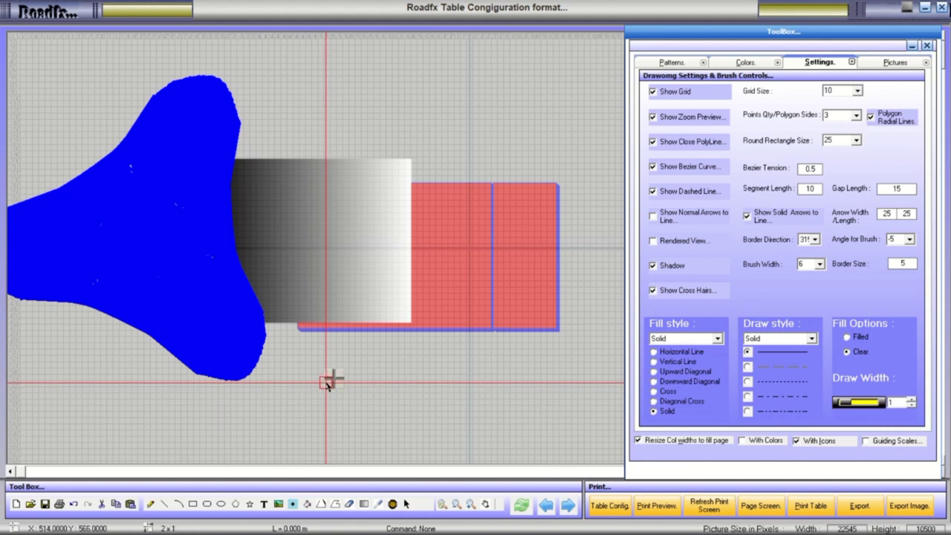
# Draw two red ellipses, one over the shapes and one over the blue polygon, toggling shadows off and on.
pyautogui.click(221, 504)
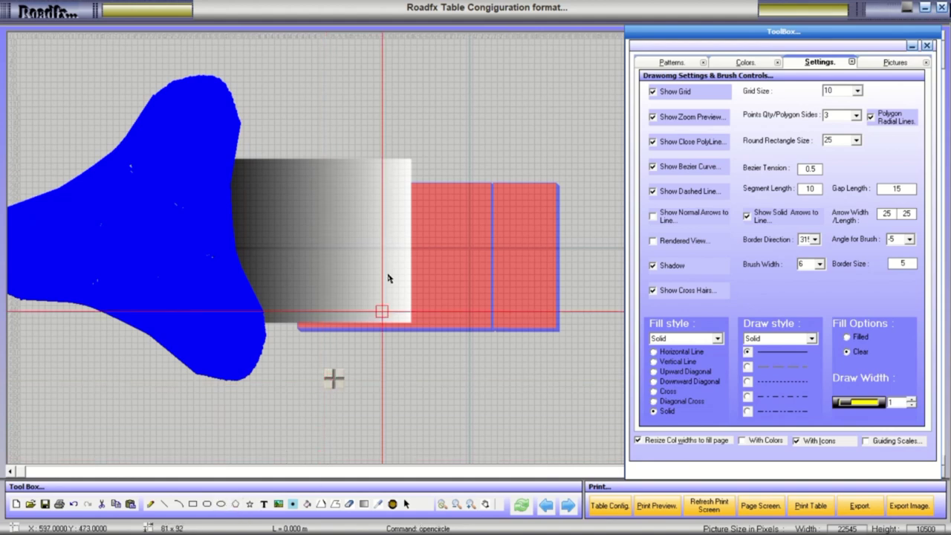
pyautogui.moveTo(330, 139); pyautogui.dragTo(539, 286)
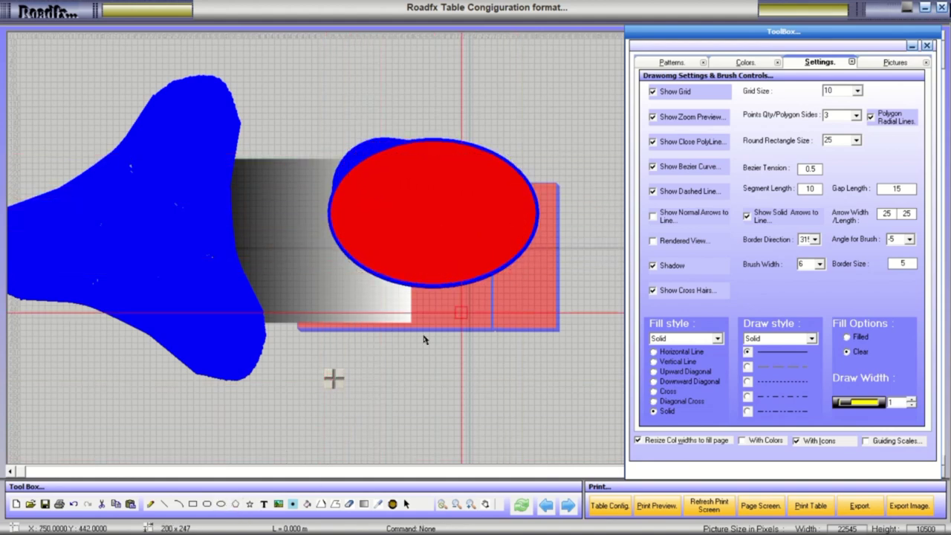
pyautogui.click(668, 268)
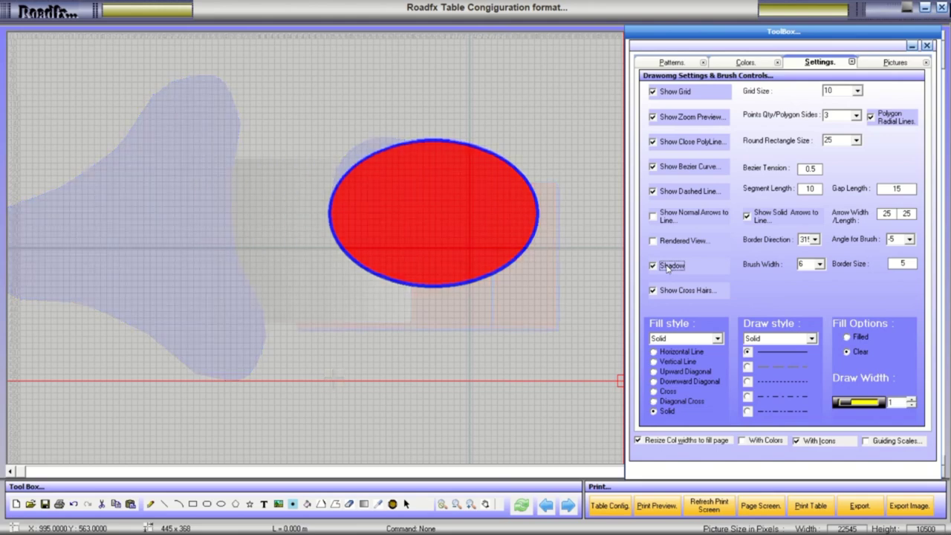
pyautogui.click(668, 268)
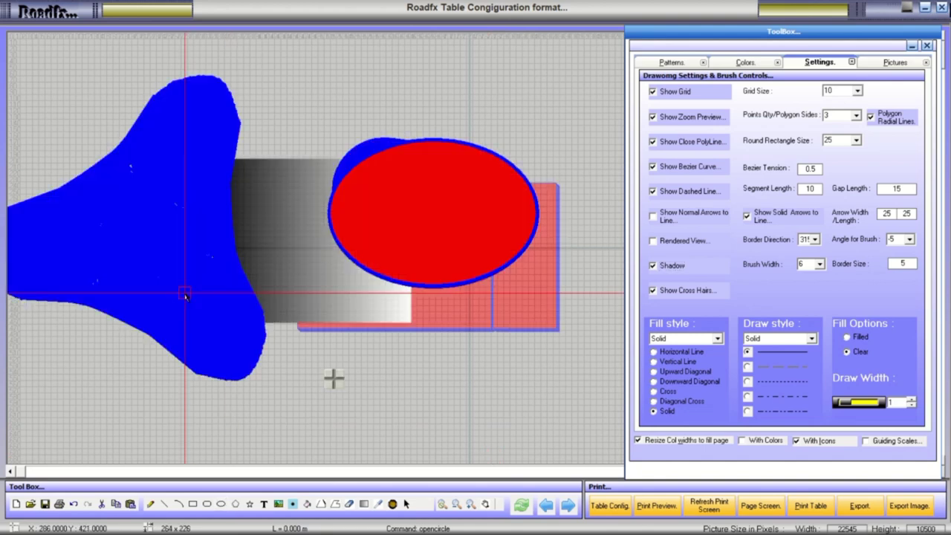
pyautogui.moveTo(168, 280); pyautogui.dragTo(392, 423)
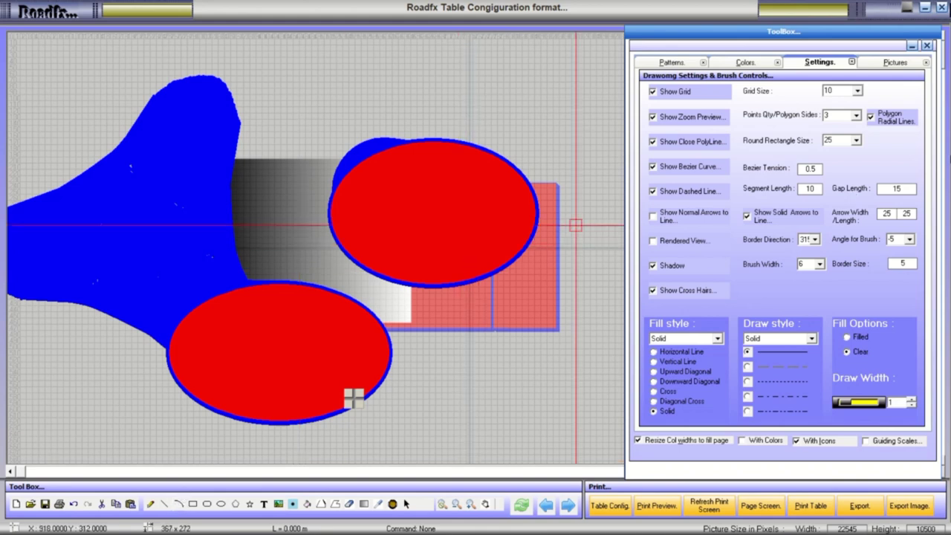
pyautogui.click(893, 67)
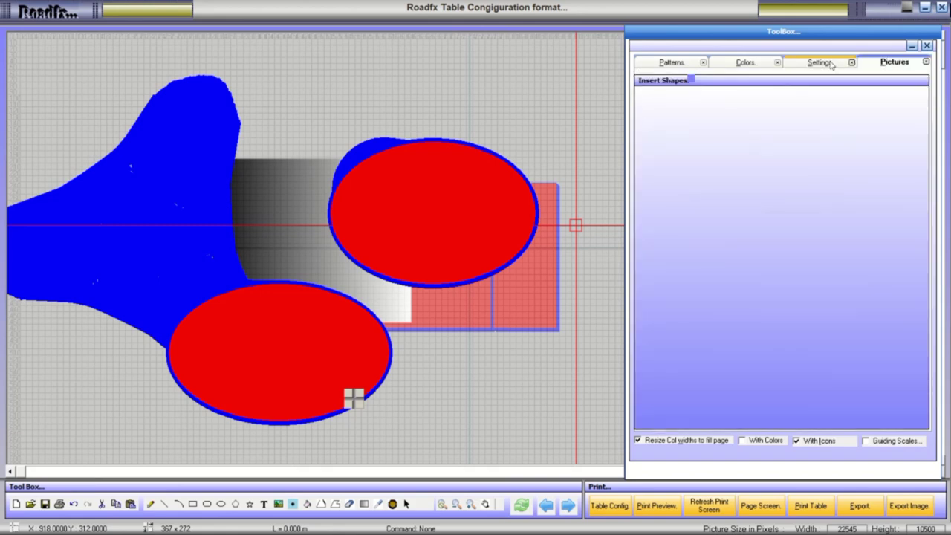
# Browse the colour and pattern libraries and turn on the Guiding Scales rulers.
pyautogui.click(834, 66)
pyautogui.click(756, 64)
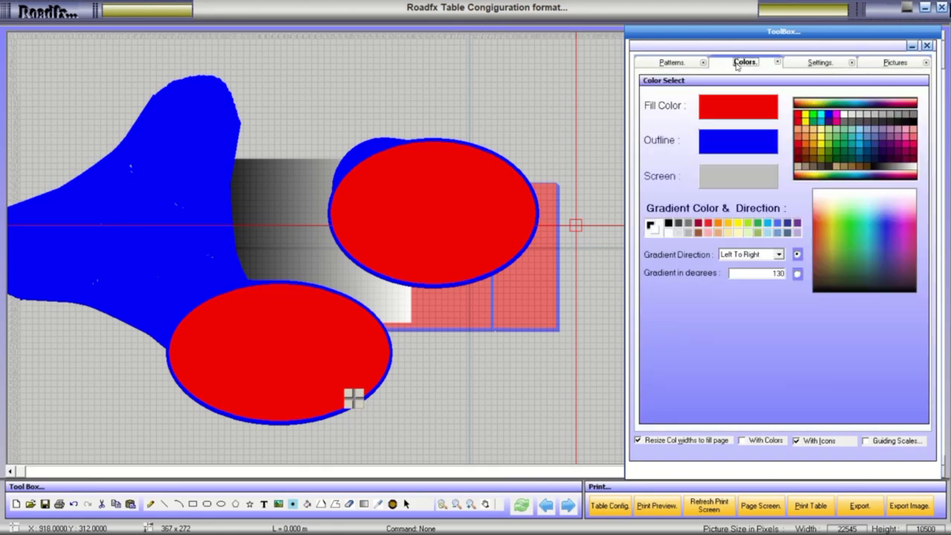
pyautogui.click(673, 64)
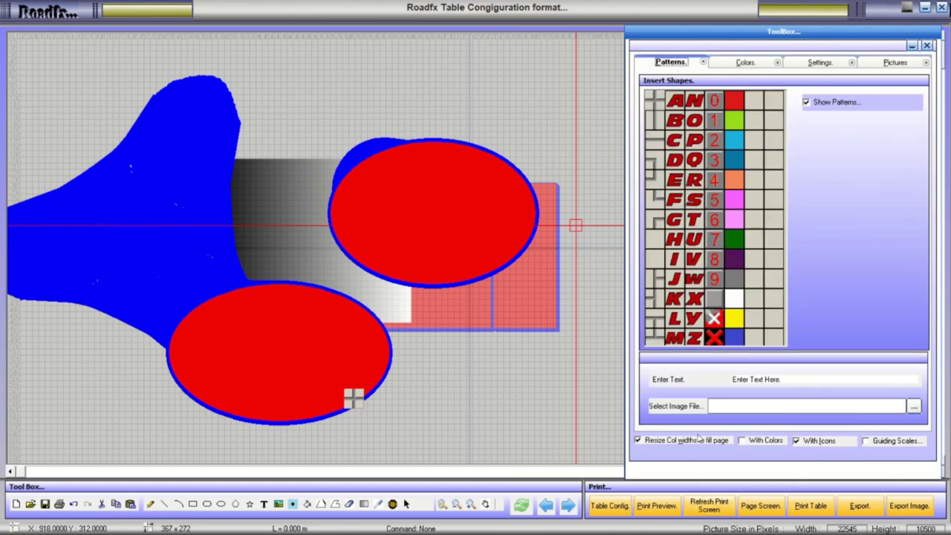
pyautogui.click(866, 441)
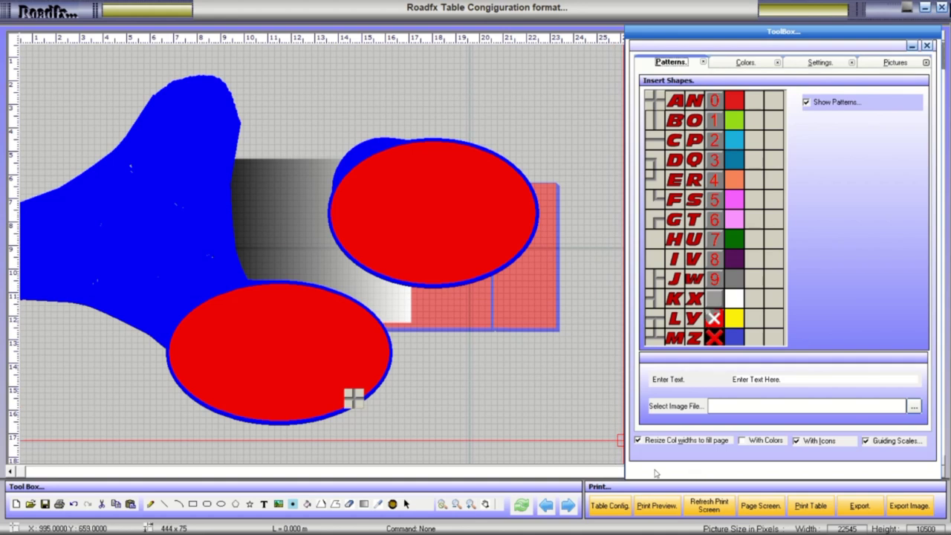
# Turn on Rendered View in the drawing settings.
pyautogui.moveTo(24, 470)
pyautogui.mouseDown()
pyautogui.moveTo(283, 487)
pyautogui.moveTo(25, 472)
pyautogui.mouseUp()
pyautogui.click(743, 63)
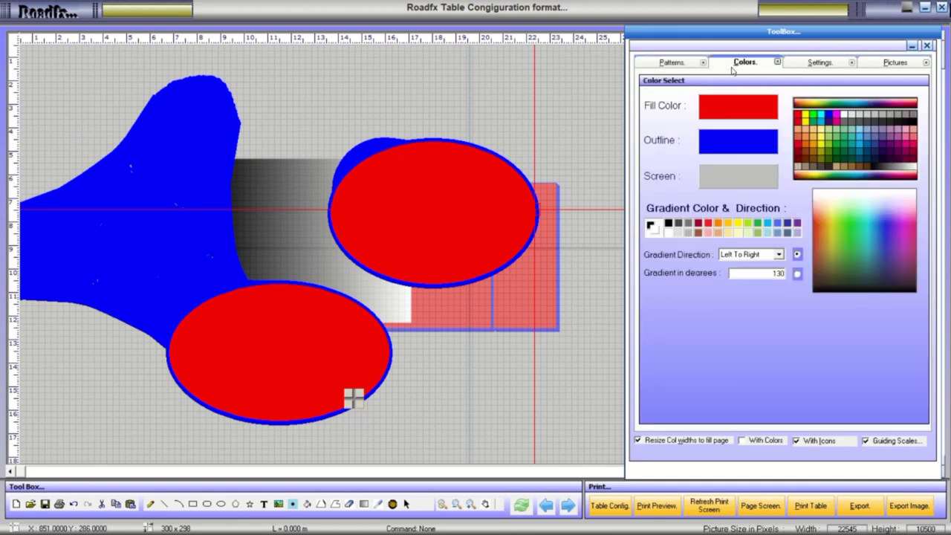
pyautogui.click(802, 64)
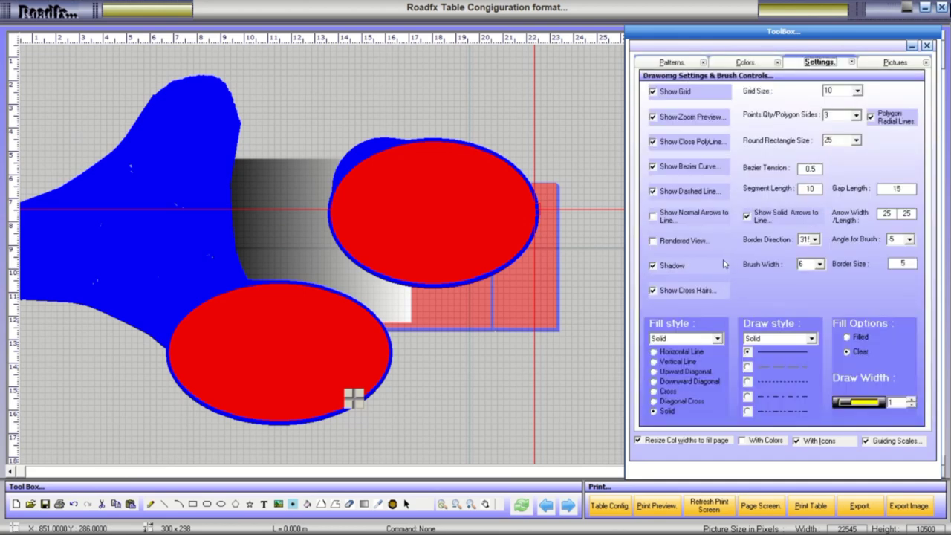
pyautogui.click(670, 242)
# Enable normal arrows, draw a thick arrowed line across both ellipses, then restore solid arrows.
pyautogui.click(671, 218)
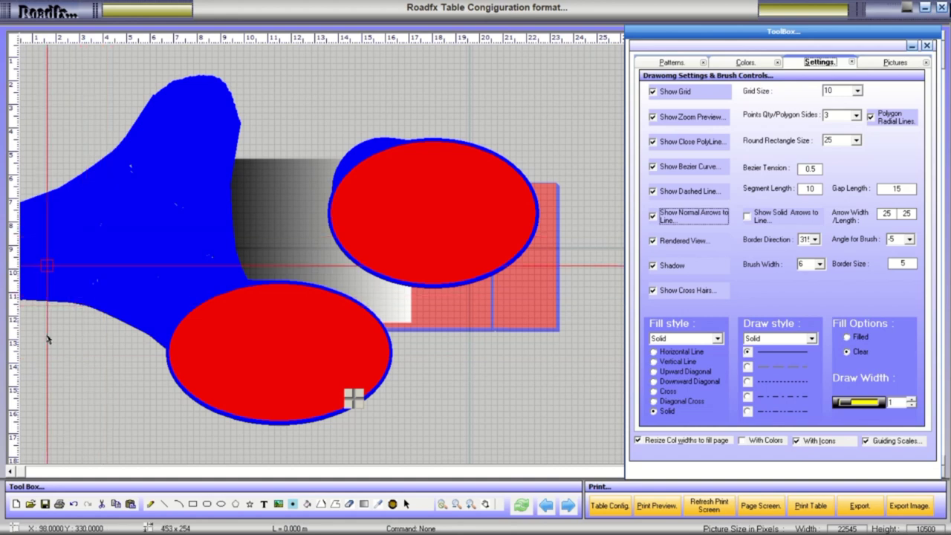
pyautogui.moveTo(123, 412); pyautogui.dragTo(604, 148)
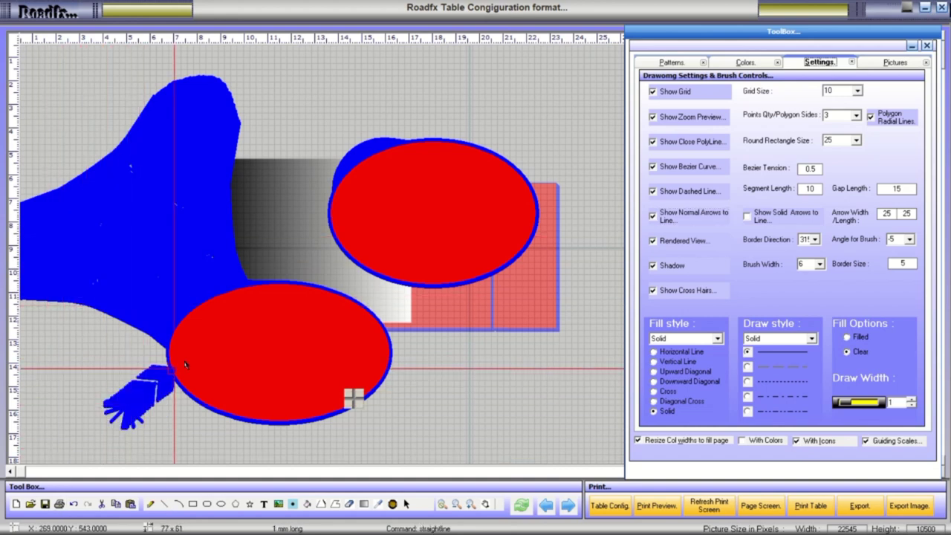
pyautogui.click(572, 199)
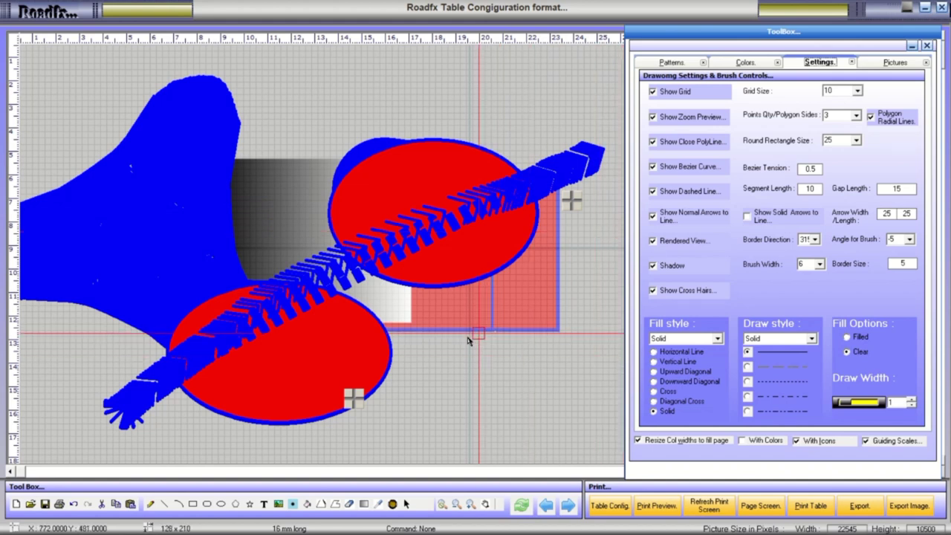
pyautogui.click(673, 220)
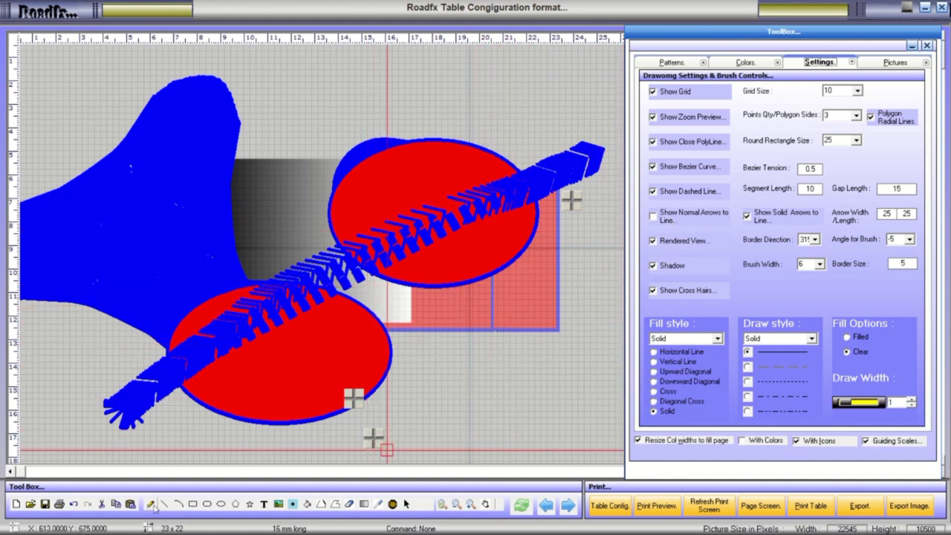
pyautogui.click(41, 23)
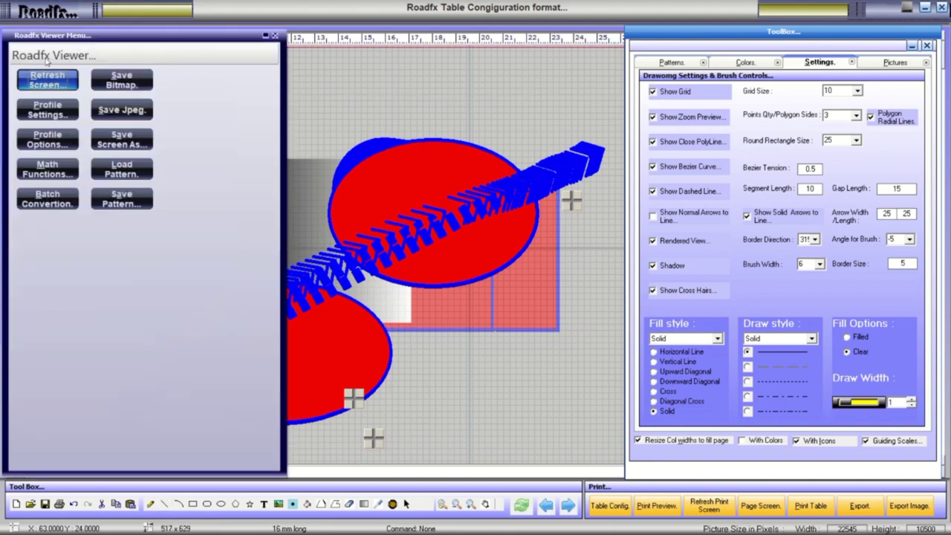
# Refresh the screen to clear the canvas and draw one blue arrowed line rising to the right.
pyautogui.click(48, 81)
pyautogui.click(167, 505)
pyautogui.moveTo(146, 291)
pyautogui.mouseDown()
pyautogui.moveTo(378, 170)
pyautogui.moveTo(441, 162)
pyautogui.mouseUp()
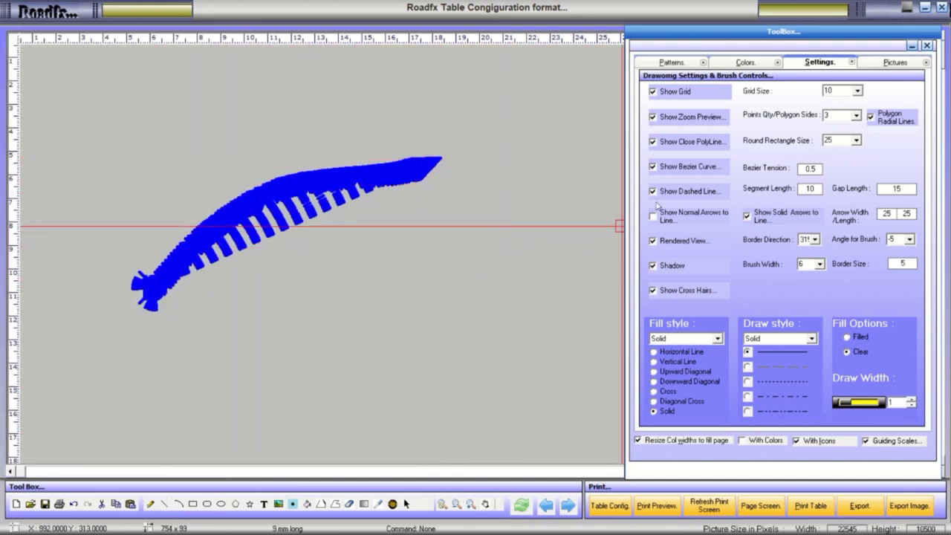
# Draw a red rectangle below the line and a red ellipse to its left, then turn off rendered view.
pyautogui.click(192, 505)
pyautogui.moveTo(299, 288); pyautogui.dragTo(527, 418)
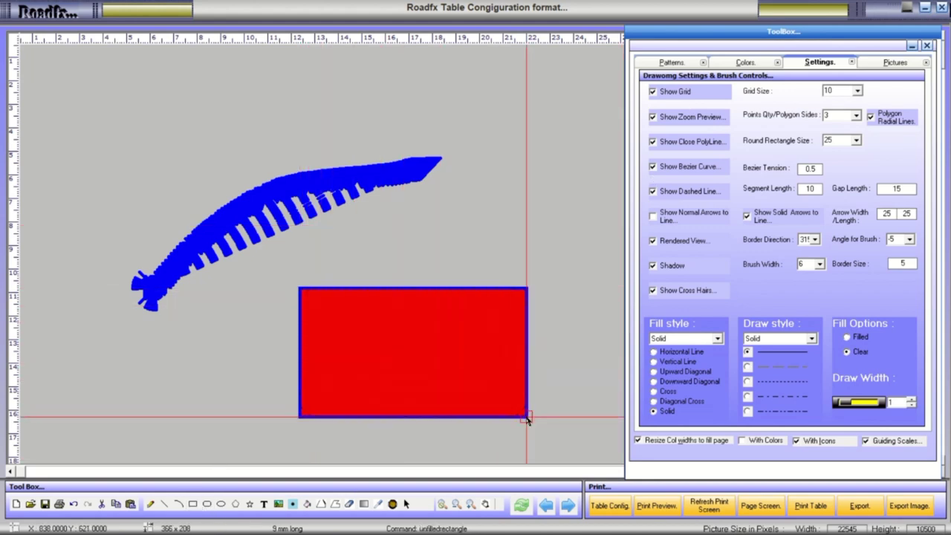
pyautogui.click(221, 504)
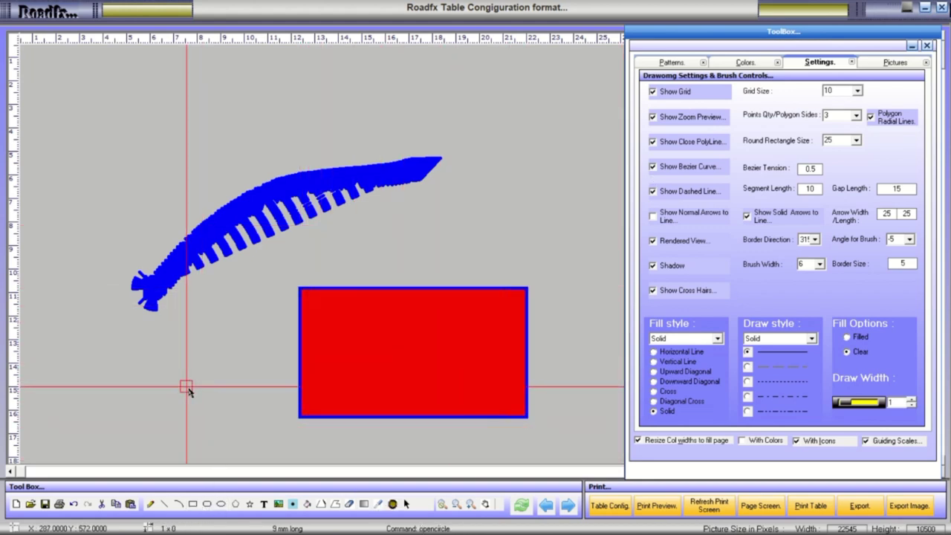
pyautogui.moveTo(185, 386); pyautogui.dragTo(288, 437)
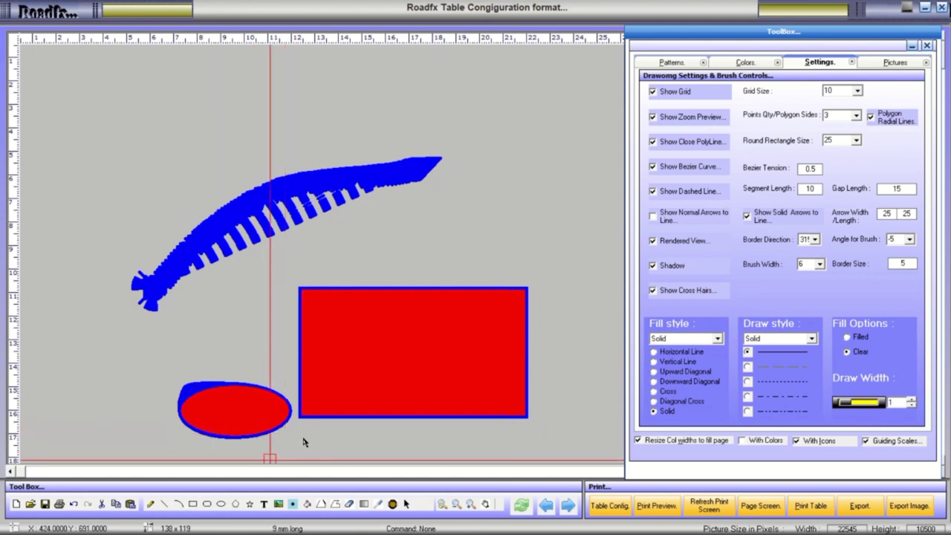
pyautogui.click(678, 242)
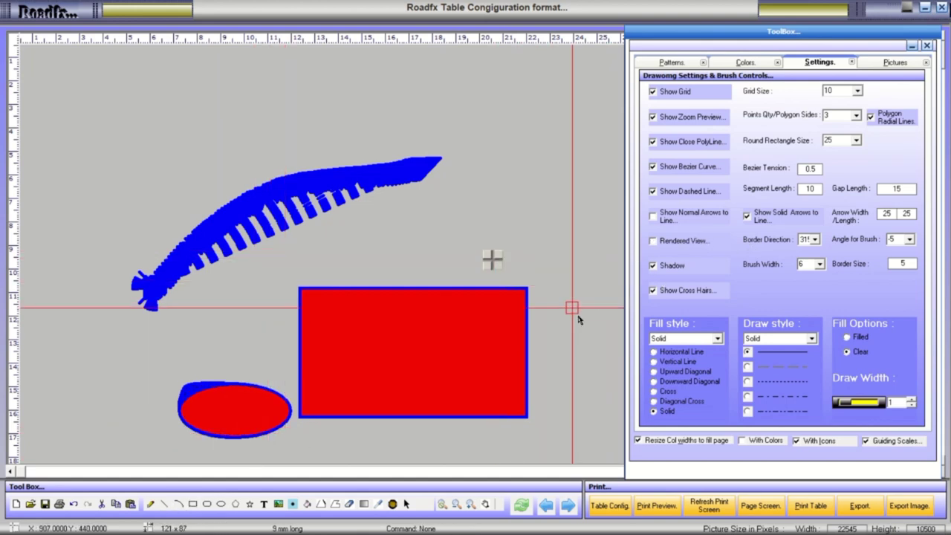
# Add a large blue polygon, a red rounded rectangle on the right and a red rectangle on the left.
pyautogui.click(236, 505)
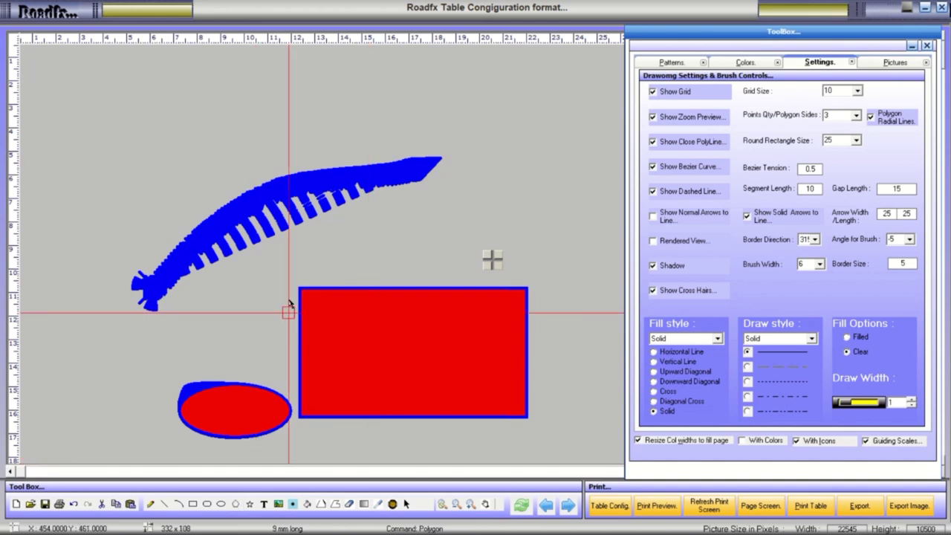
pyautogui.moveTo(277, 246)
pyautogui.mouseDown()
pyautogui.moveTo(473, 336)
pyautogui.moveTo(245, 418)
pyautogui.mouseUp()
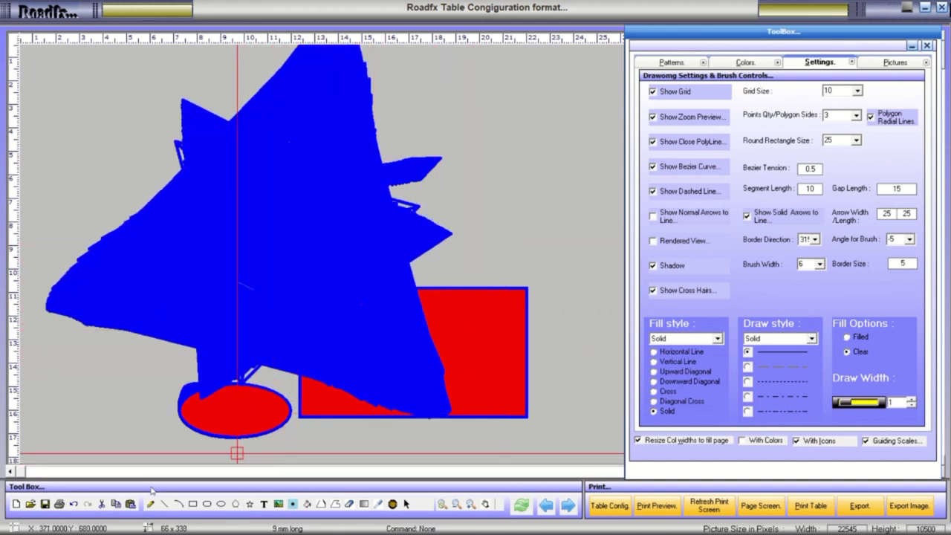
pyautogui.click(207, 505)
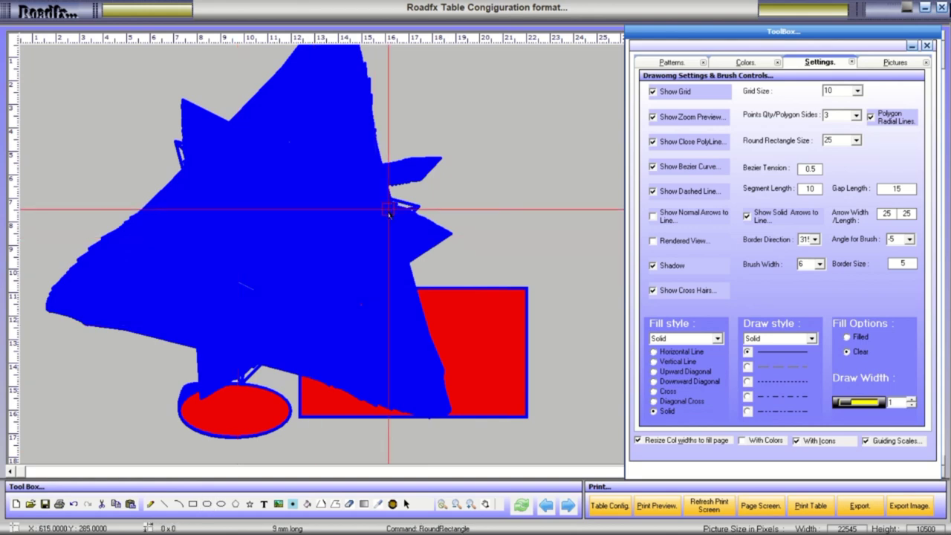
pyautogui.moveTo(390, 209); pyautogui.dragTo(599, 359)
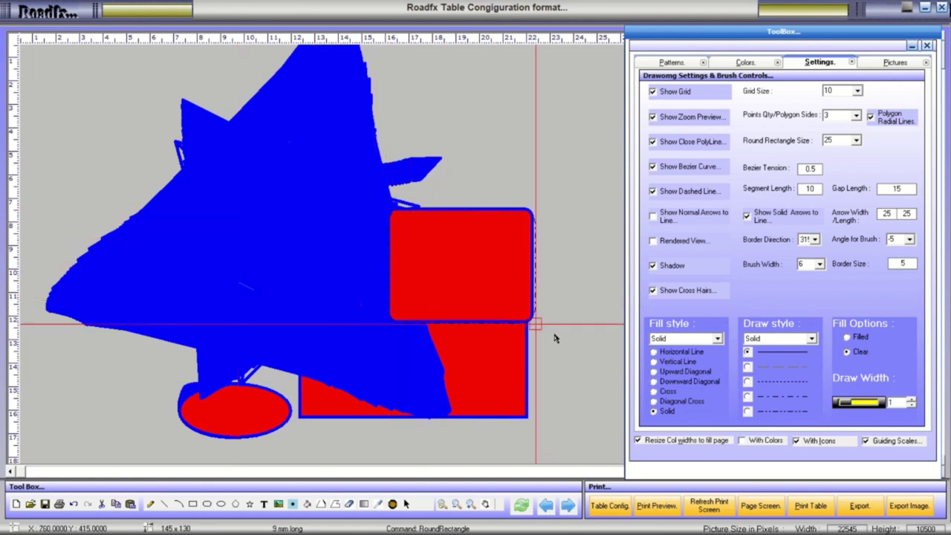
pyautogui.click(195, 505)
pyautogui.moveTo(64, 191); pyautogui.dragTo(284, 410)
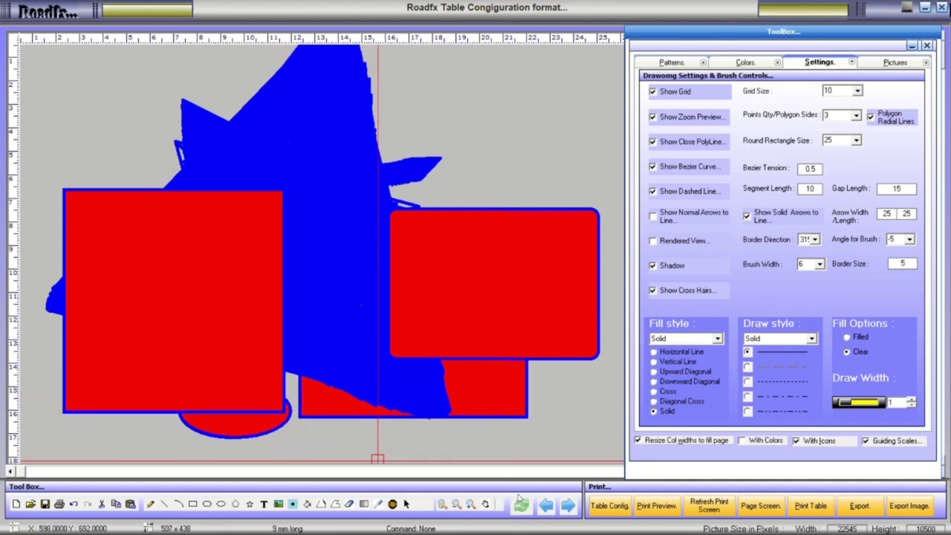
# Dock the toolbox on the other side and back, then sample a colour from the canvas.
pyautogui.click(546, 506)
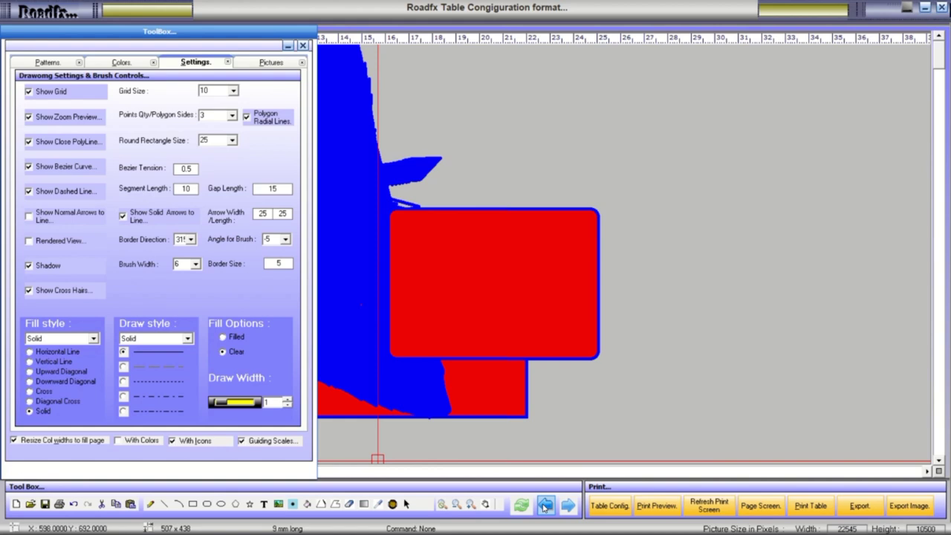
pyautogui.click(567, 506)
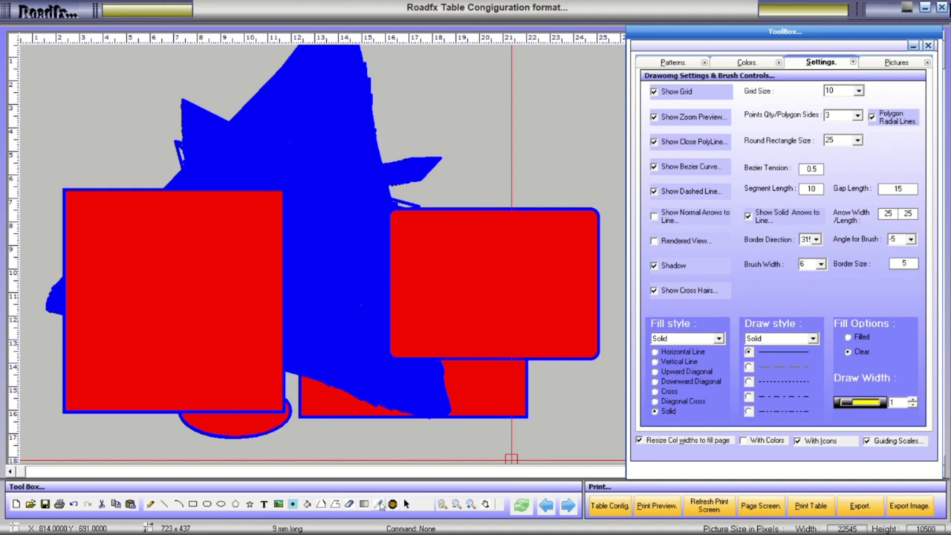
pyautogui.click(380, 504)
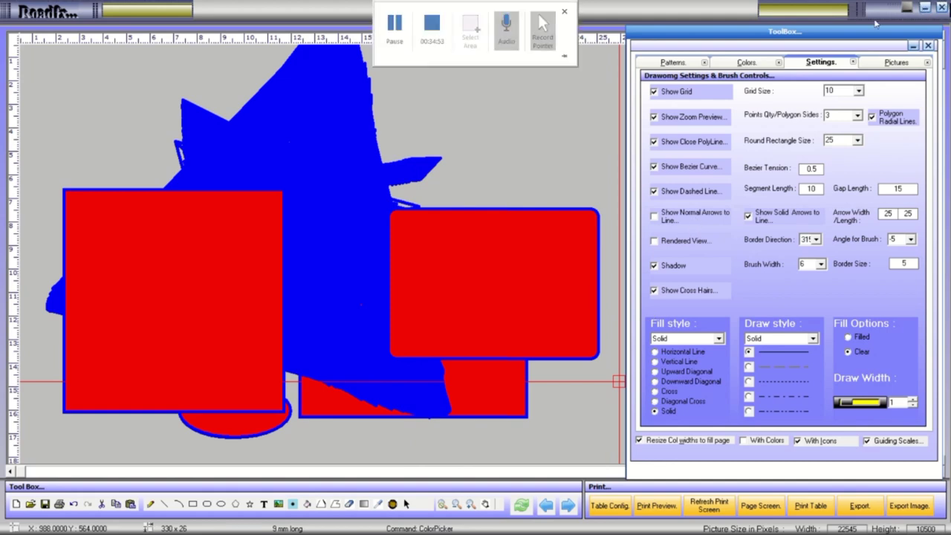
pyautogui.click(901, 66)
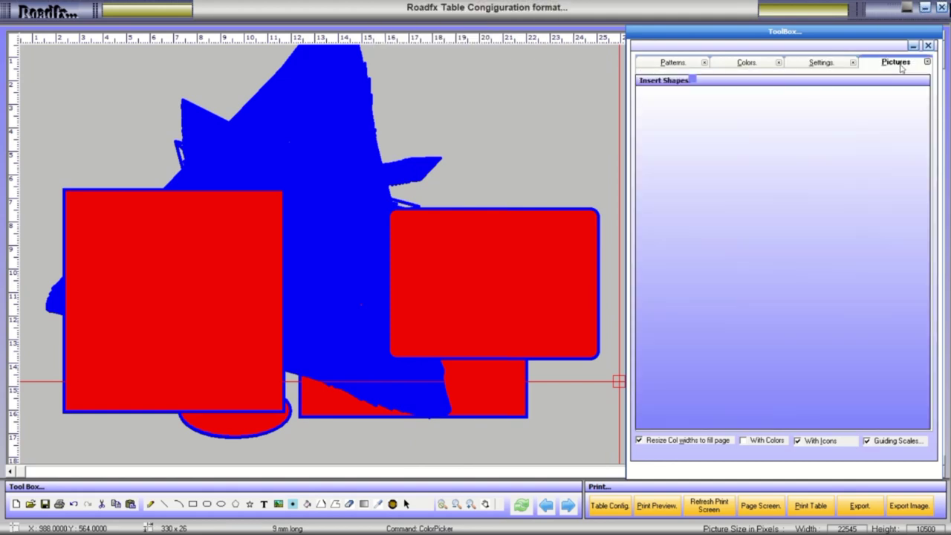
pyautogui.click(833, 66)
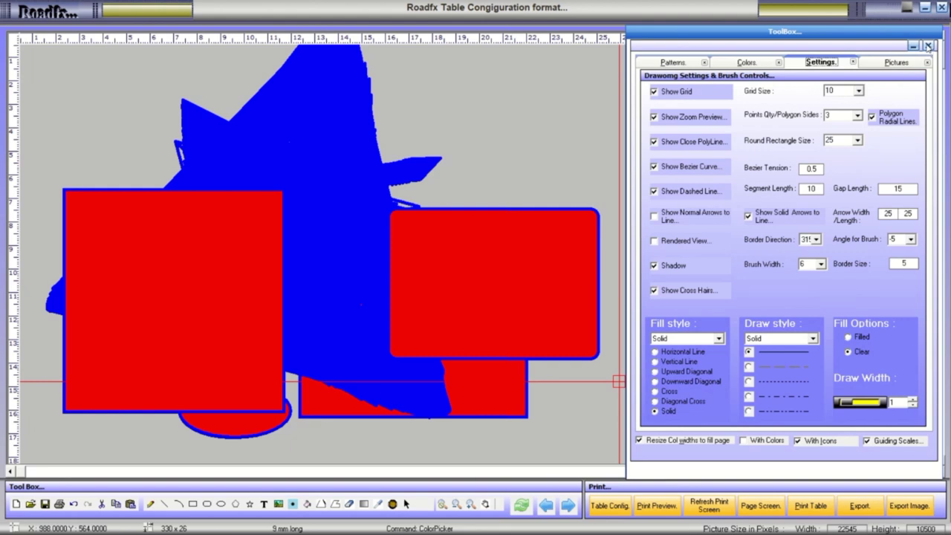
# Close Table Configuration, log back in with the account password, and launch the Roadfx Viewer.
pyautogui.click(940, 8)
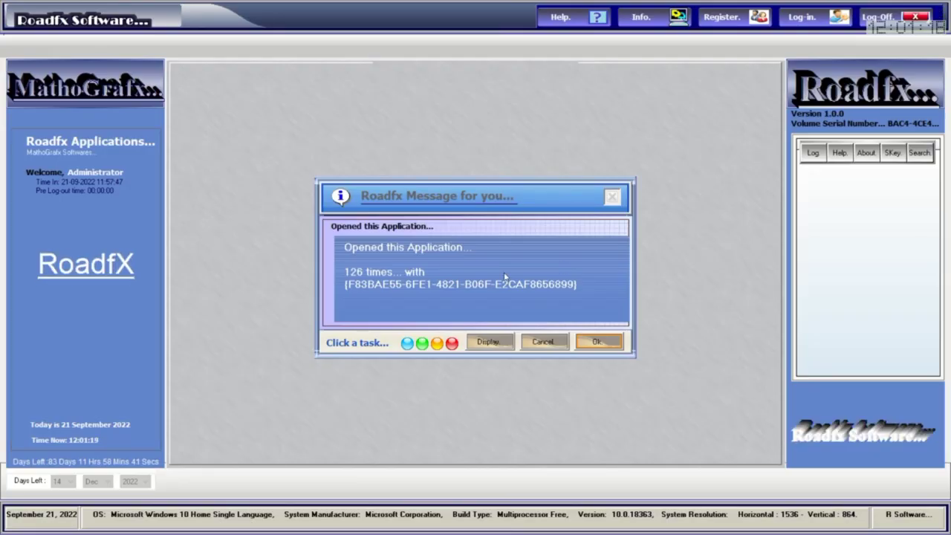
pyautogui.click(587, 342)
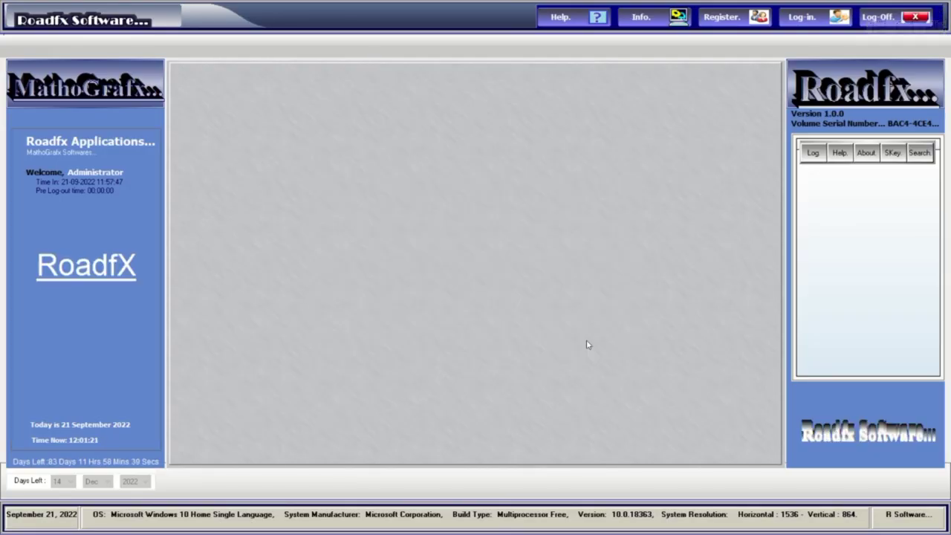
pyautogui.click(801, 18)
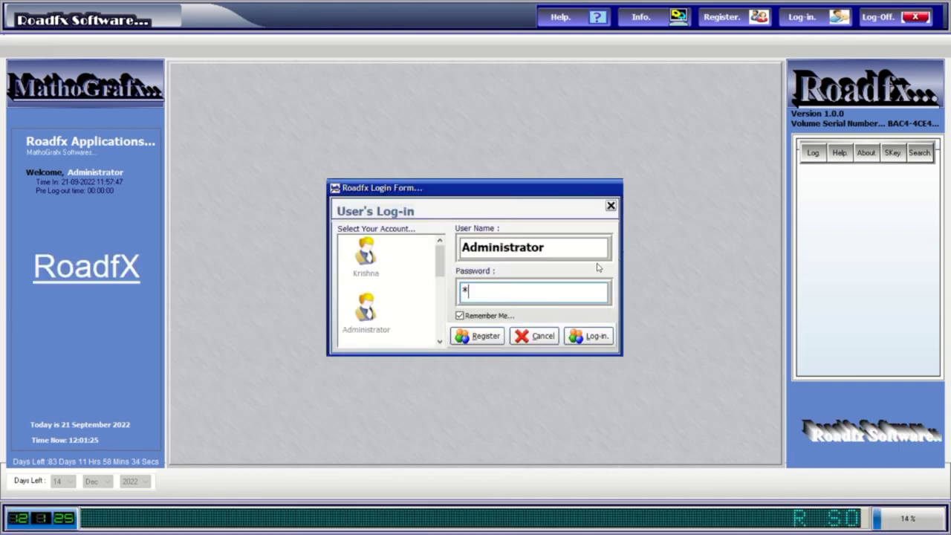
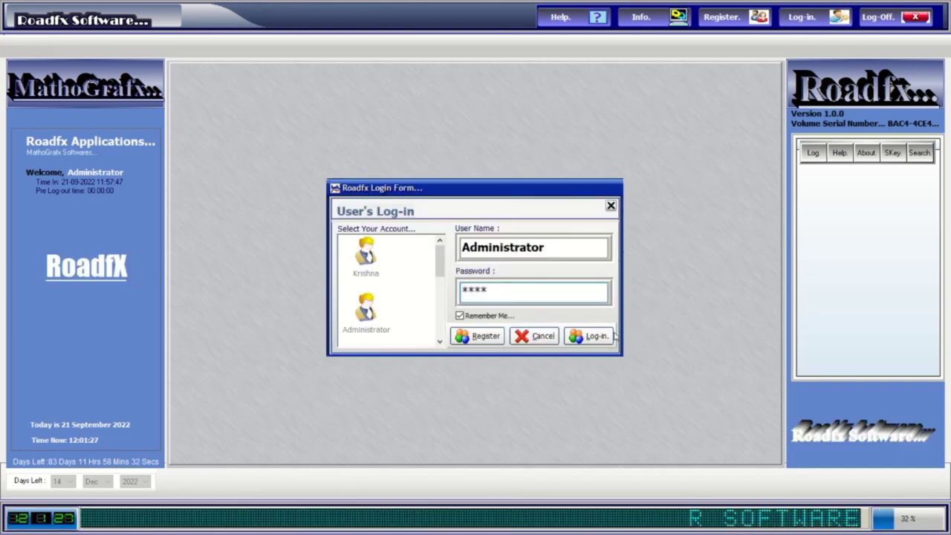
pyautogui.click(601, 336)
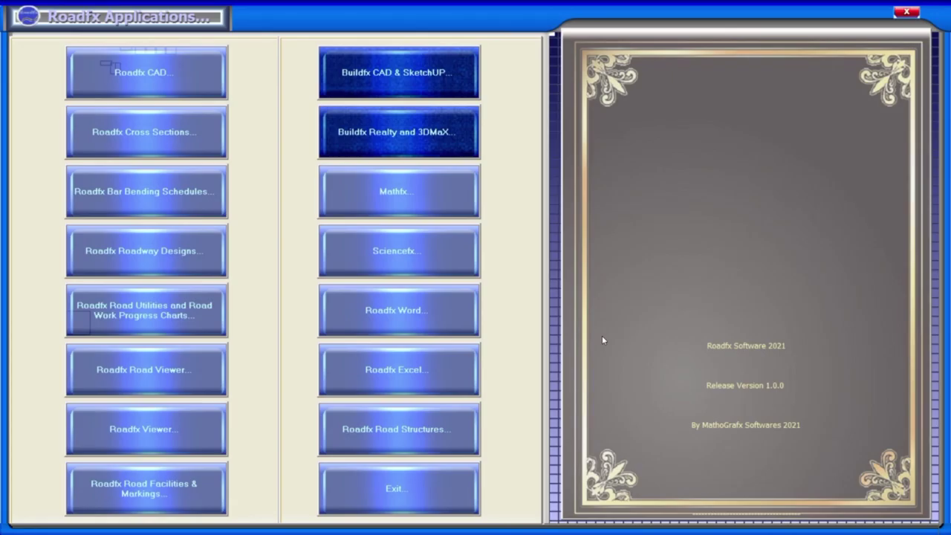
pyautogui.click(172, 444)
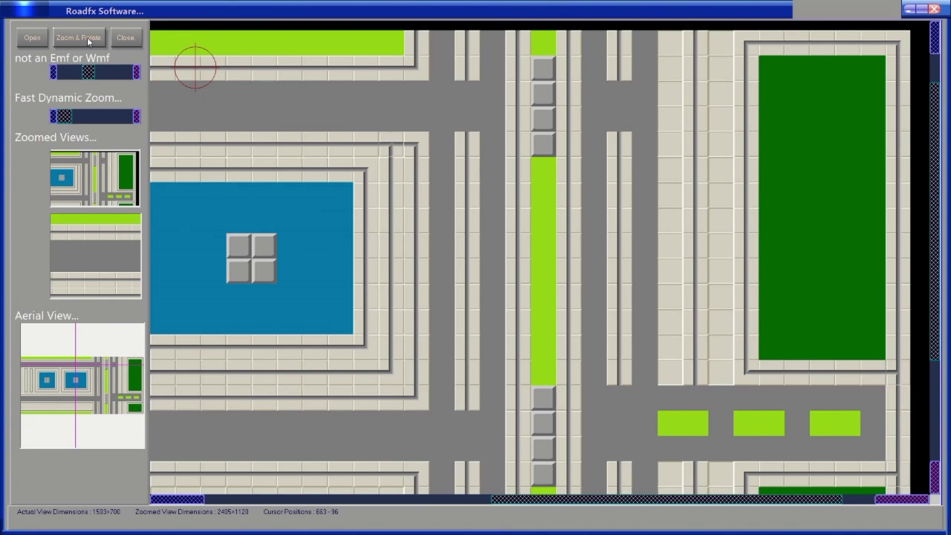
pyautogui.click(87, 39)
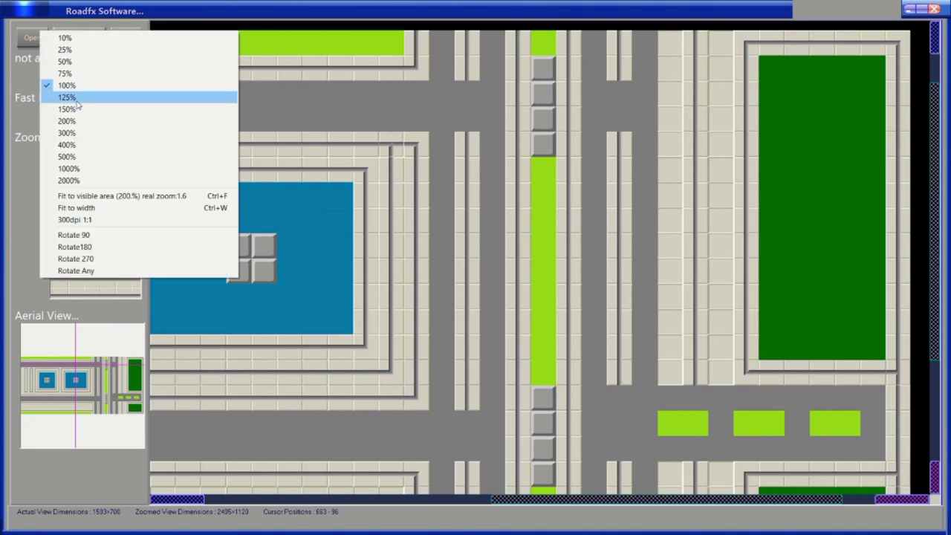
pyautogui.click(92, 271)
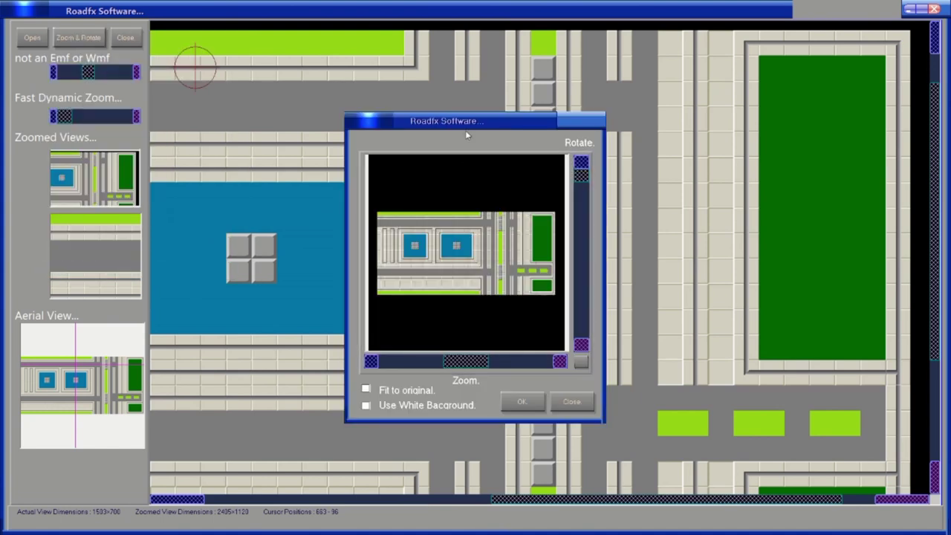
pyautogui.moveTo(470, 125); pyautogui.dragTo(614, 126)
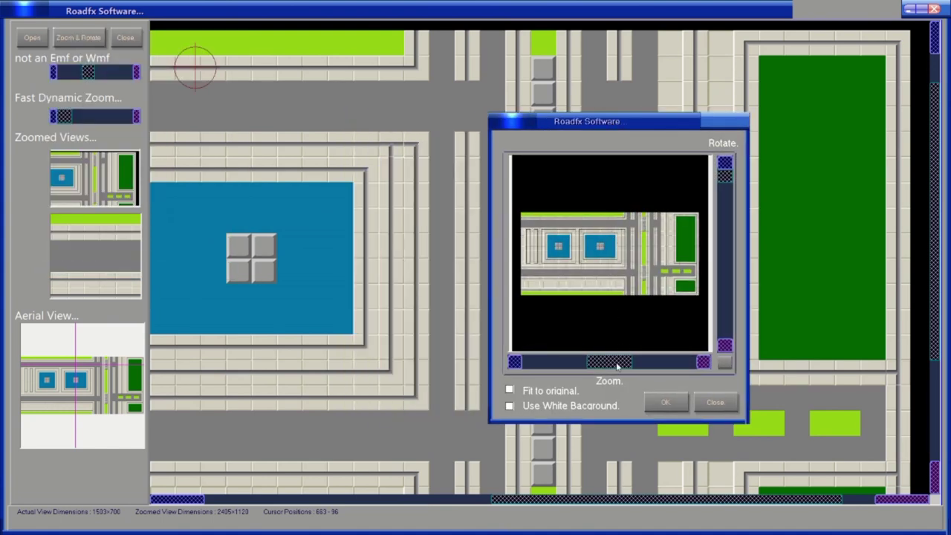
pyautogui.moveTo(608, 368); pyautogui.dragTo(633, 369)
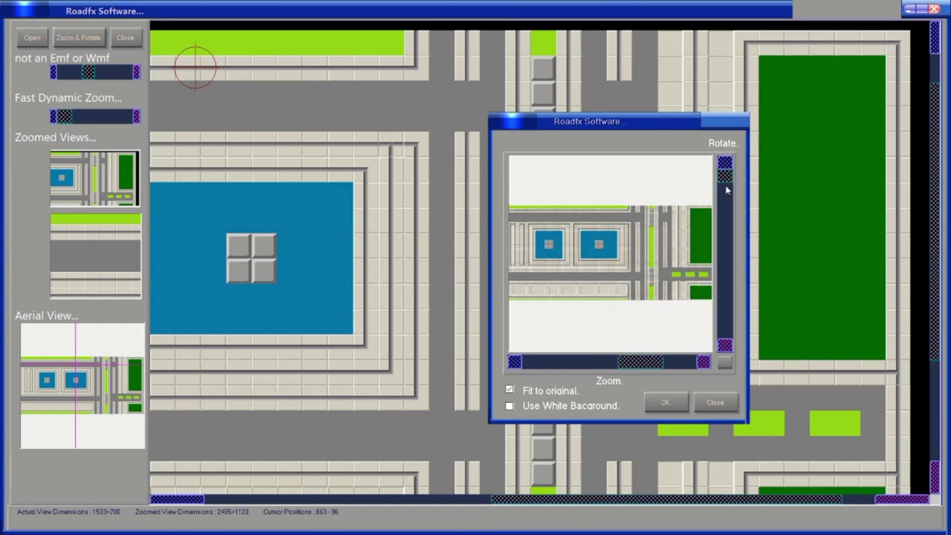
pyautogui.moveTo(725, 180)
pyautogui.mouseDown()
pyautogui.moveTo(728, 216)
pyautogui.moveTo(730, 207)
pyautogui.mouseUp()
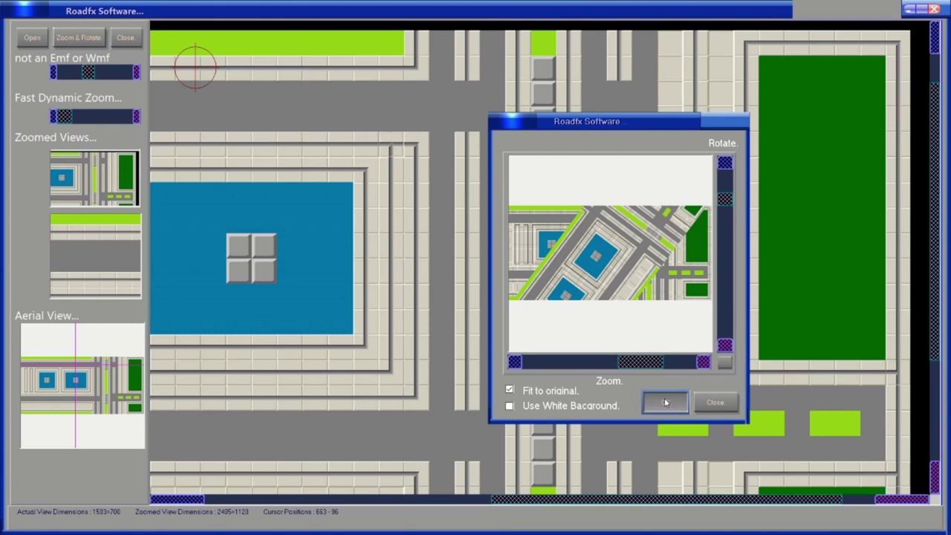
pyautogui.click(715, 403)
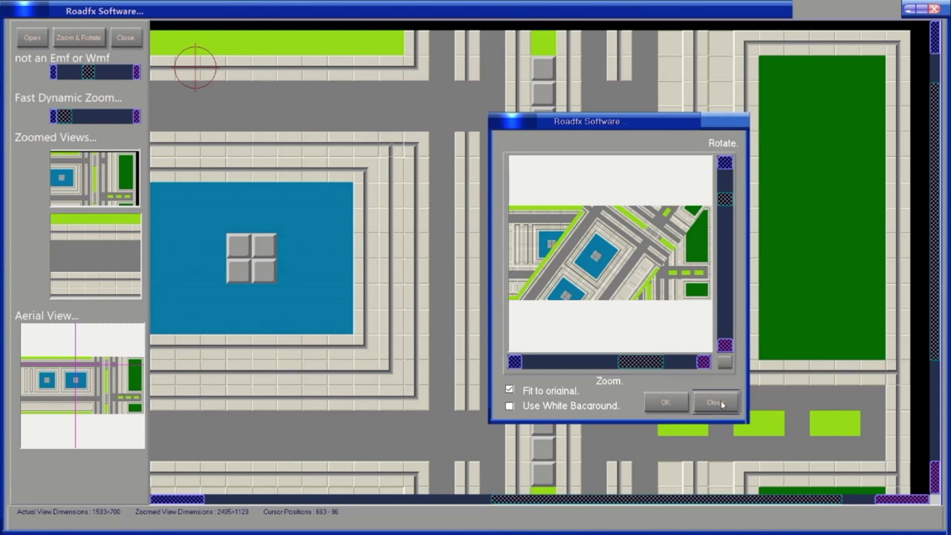
pyautogui.click(719, 406)
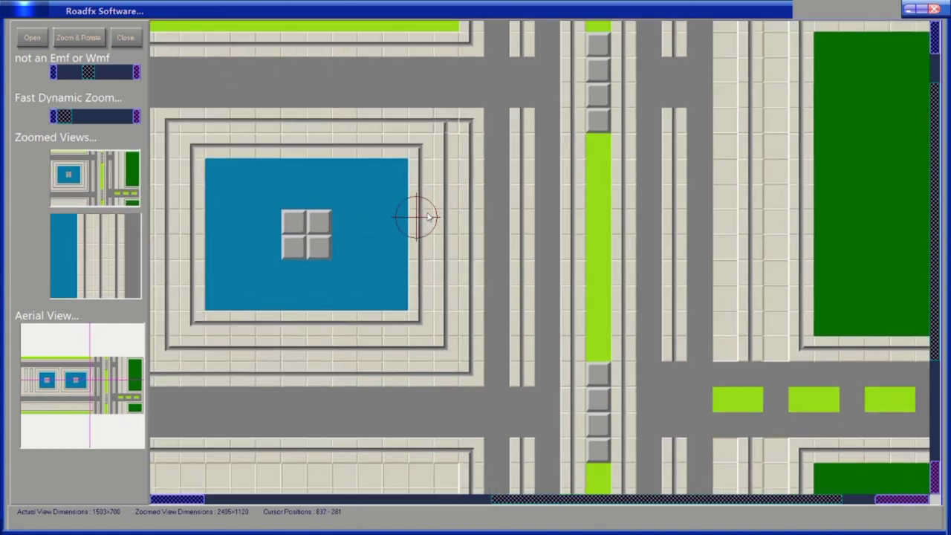
pyautogui.moveTo(417, 217); pyautogui.dragTo(658, 206)
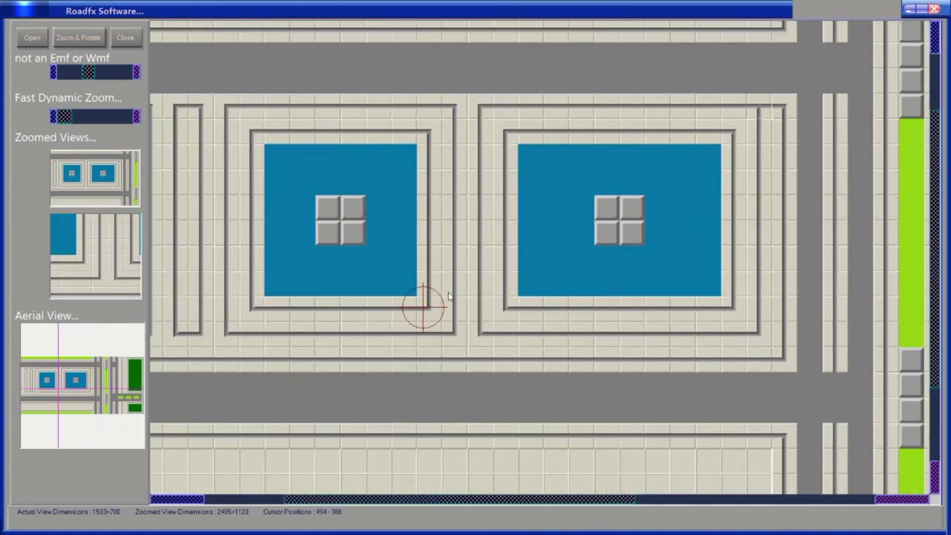
pyautogui.moveTo(425, 308)
pyautogui.mouseDown()
pyautogui.moveTo(536, 232)
pyautogui.moveTo(509, 123)
pyautogui.moveTo(323, 293)
pyautogui.moveTo(203, 304)
pyautogui.mouseUp()
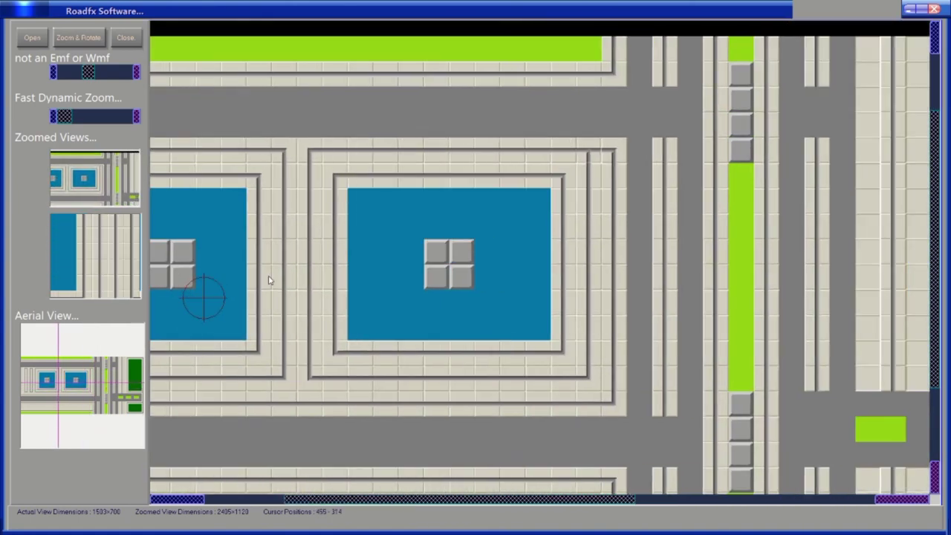
pyautogui.moveTo(628, 329); pyautogui.dragTo(374, 286)
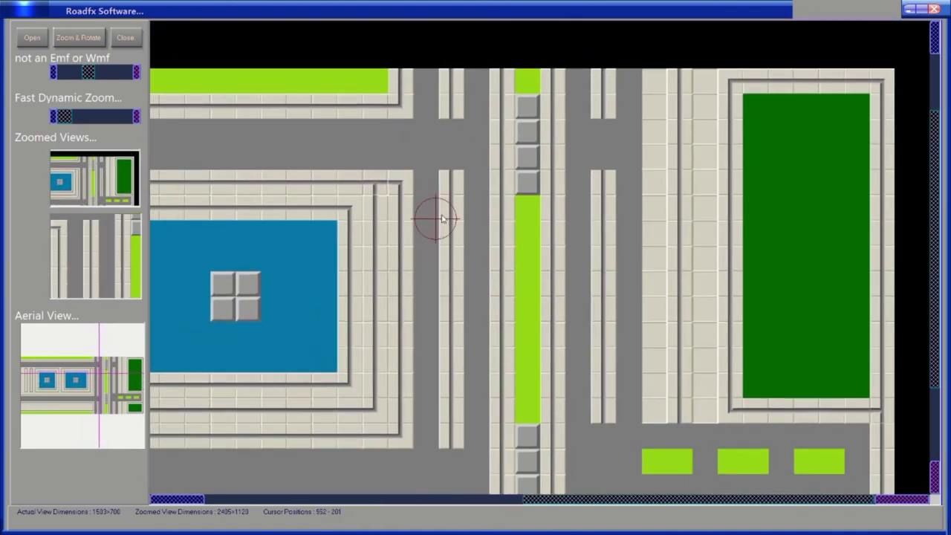
# Load Roadfx log1.jpg from the Desktop's Roadfx Buildfx CD folder into the viewer.
pyautogui.click(37, 41)
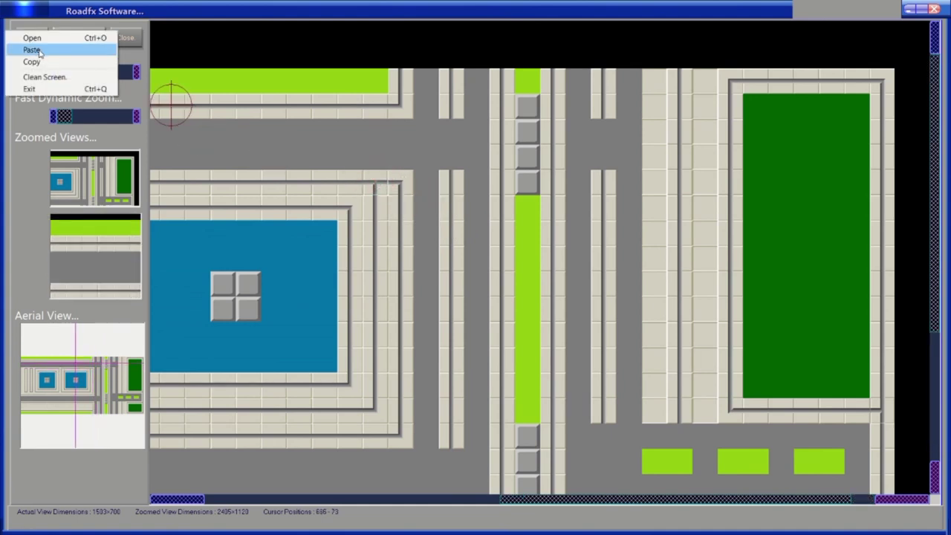
pyautogui.click(32, 37)
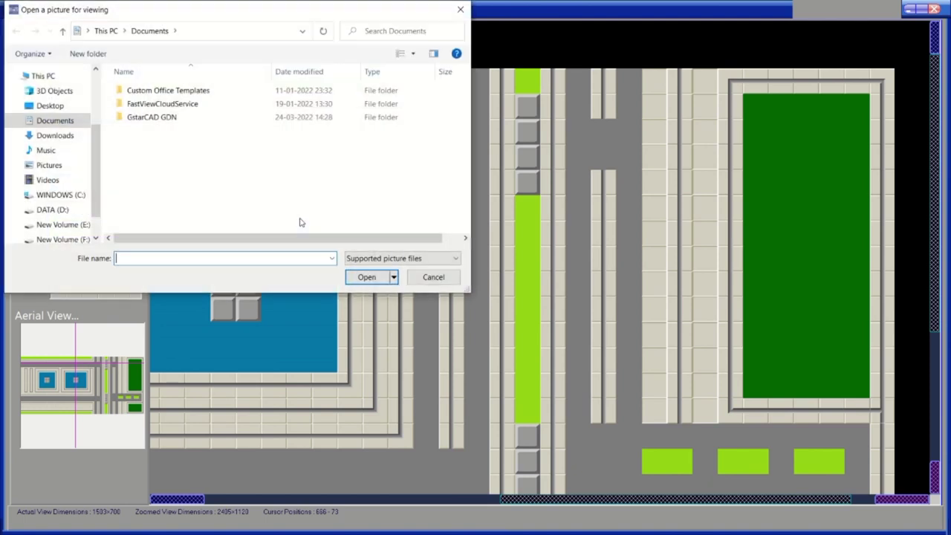
pyautogui.click(50, 105)
pyautogui.scroll(-5, 242, 195)
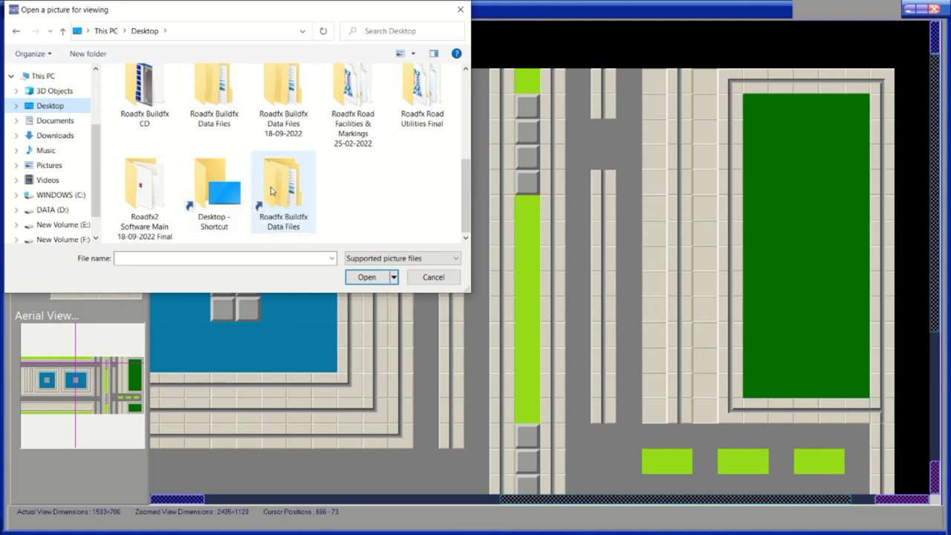
pyautogui.scroll(1, 303, 179)
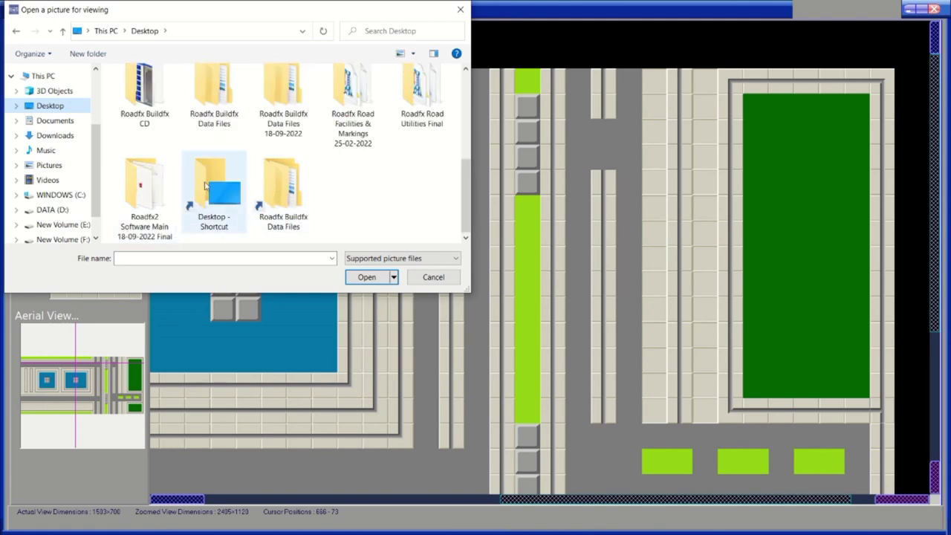
pyautogui.doubleClick(164, 106)
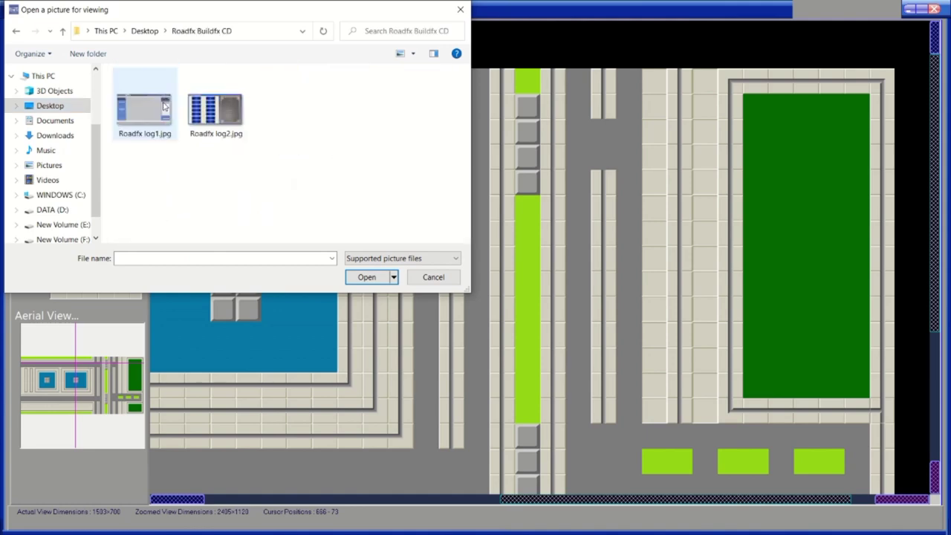
pyautogui.doubleClick(209, 116)
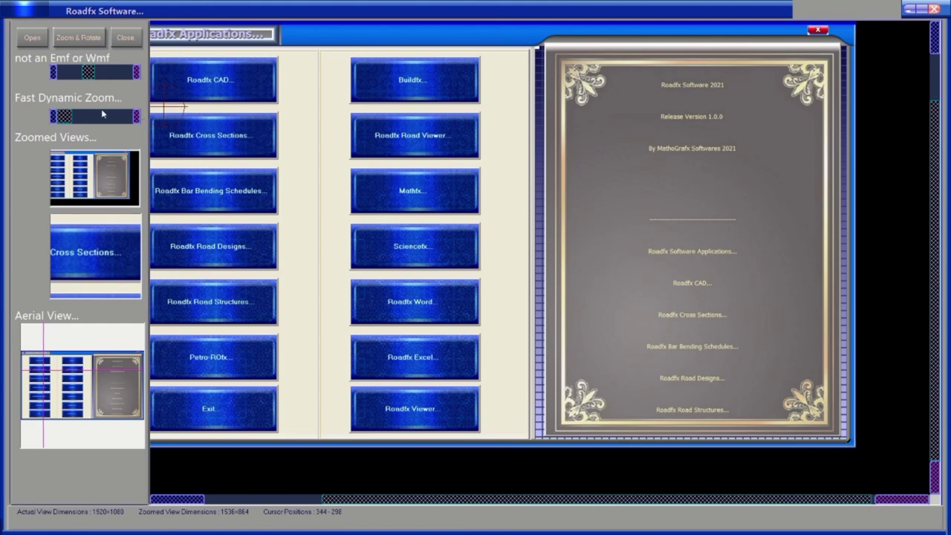
# Zoom in and pan across the Roadfx CAD, Buildfx, Road Viewer and Mathfx buttons, then close the viewer.
pyautogui.click(84, 39)
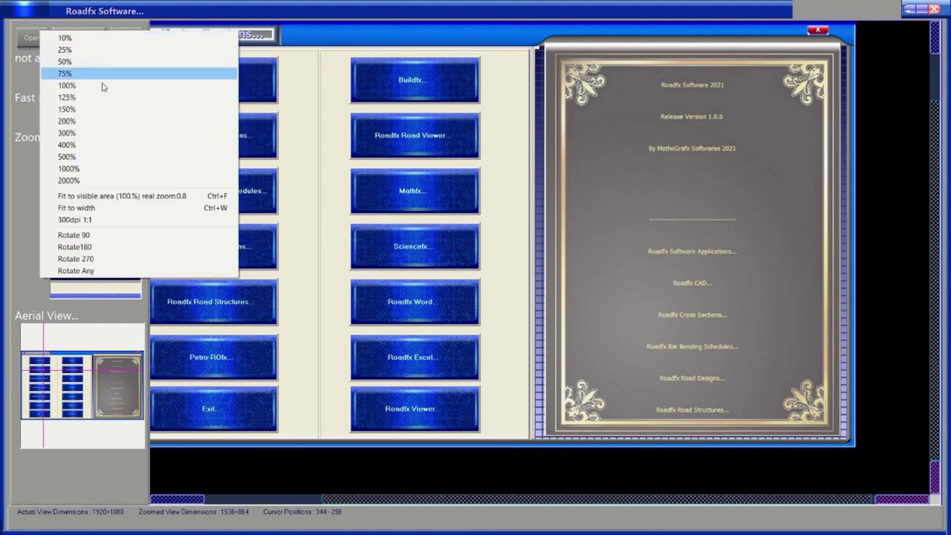
pyautogui.click(66, 145)
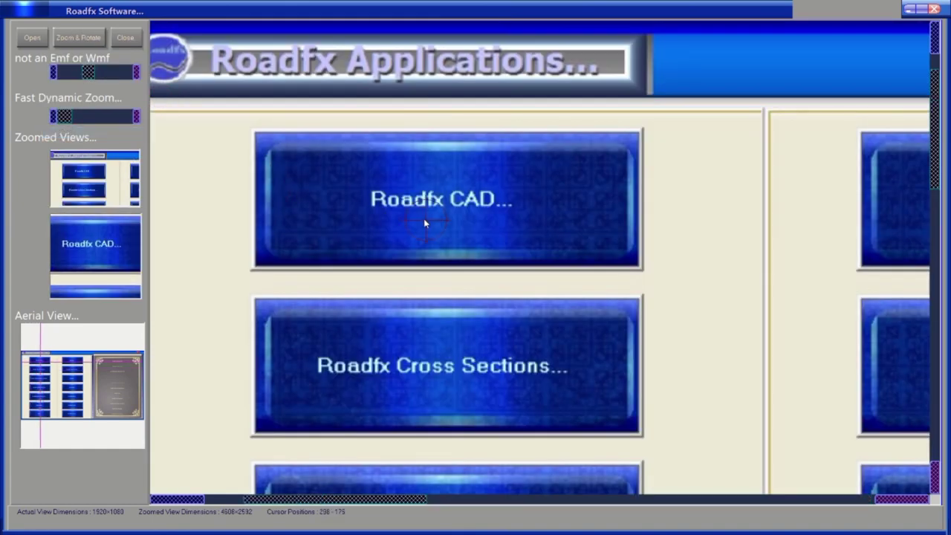
pyautogui.moveTo(423, 218); pyautogui.dragTo(308, 159)
pyautogui.moveTo(577, 272)
pyautogui.mouseDown()
pyautogui.moveTo(143, 242)
pyautogui.moveTo(147, 192)
pyautogui.mouseUp()
pyautogui.moveTo(563, 272)
pyautogui.mouseDown()
pyautogui.moveTo(570, 397)
pyautogui.moveTo(476, 417)
pyautogui.moveTo(516, 183)
pyautogui.moveTo(475, 275)
pyautogui.moveTo(711, 397)
pyautogui.moveTo(312, 197)
pyautogui.mouseUp()
pyautogui.moveTo(500, 217); pyautogui.dragTo(874, 108)
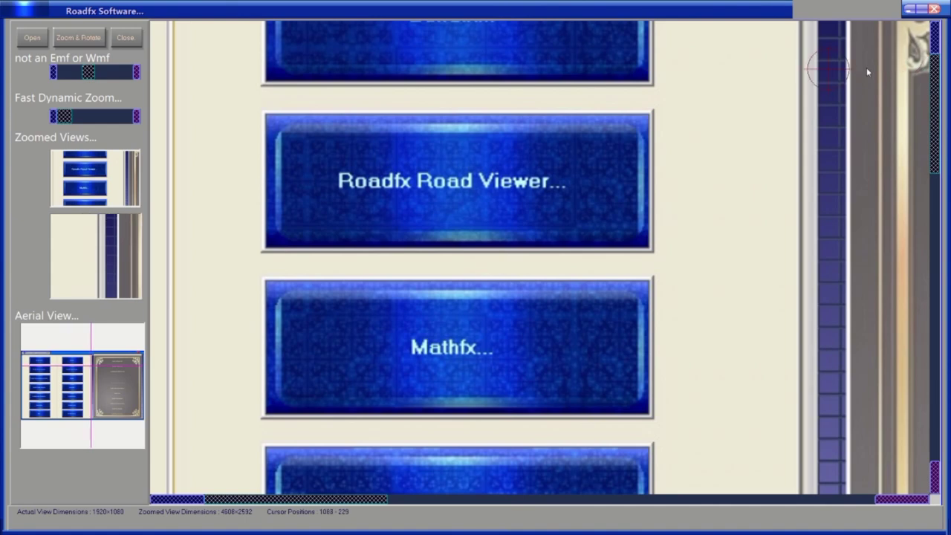
pyautogui.click(935, 10)
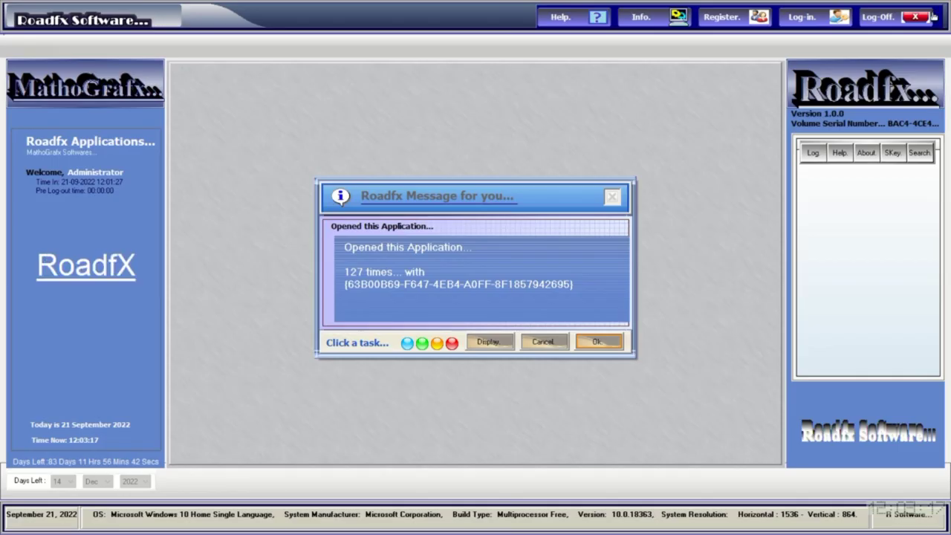
pyautogui.click(594, 343)
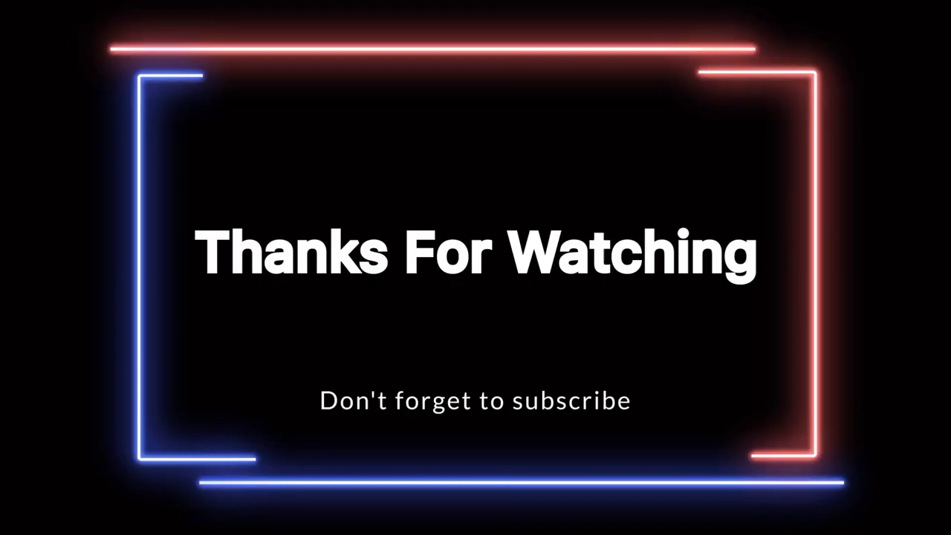